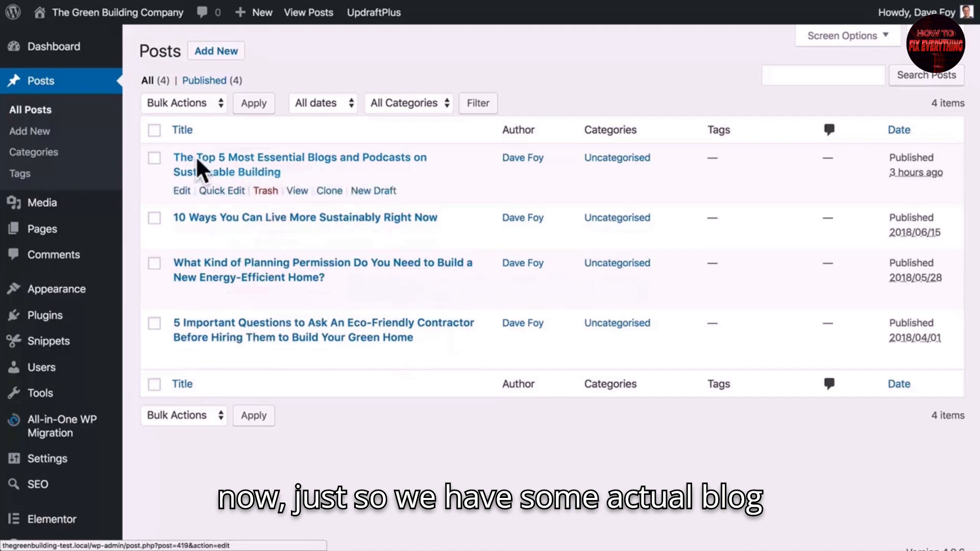
Open the post "The Top 5 Most Essential Blogs and Podcasts on Sustainable Building" for editing and review its title, text, categories and featured image
{"action": "left_click", "coordinate": [226, 177]}
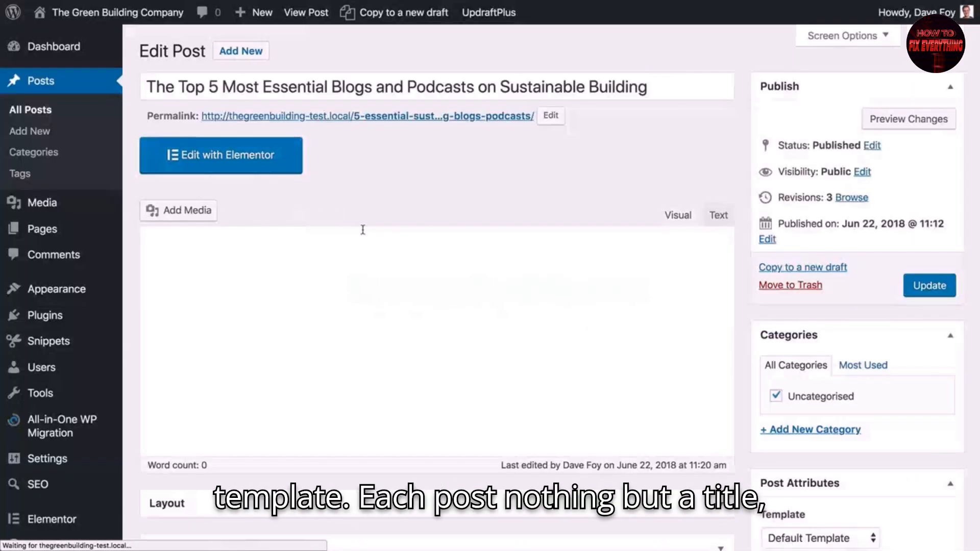
{"action": "triple_click", "coordinate": [350, 83]}
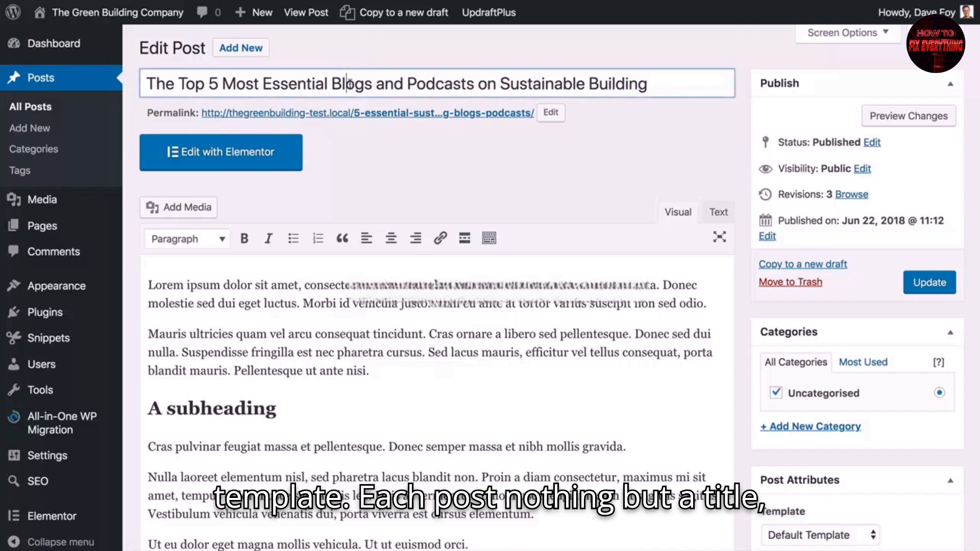
{"action": "left_click", "coordinate": [376, 153]}
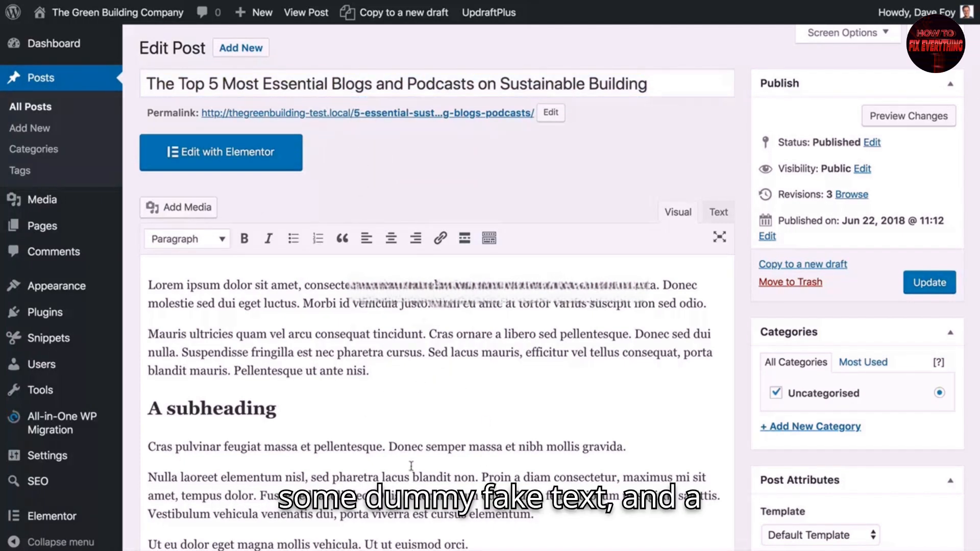
{"action": "scroll", "coordinate": [382, 455], "scroll_direction": "down", "scroll_amount": 5}
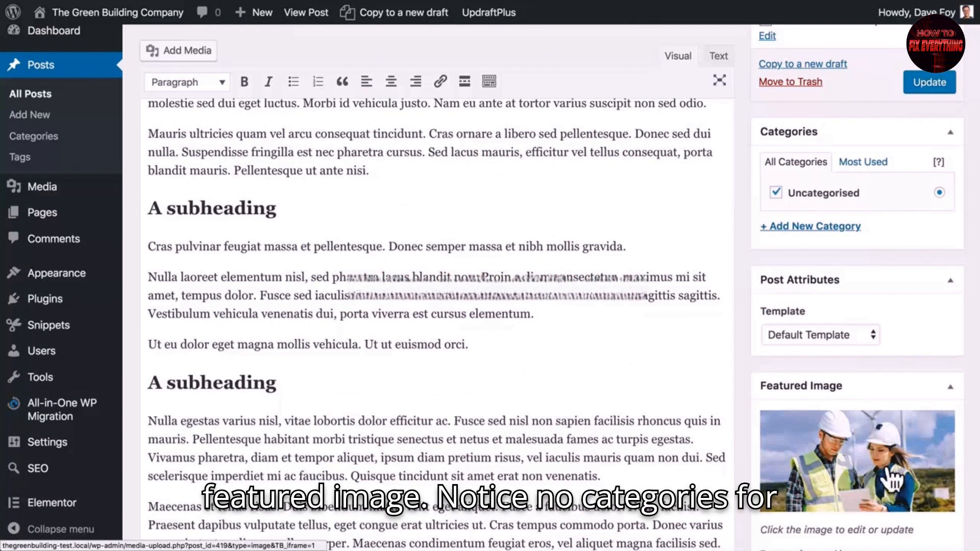
{"action": "scroll", "coordinate": [917, 485], "scroll_direction": "down", "scroll_amount": 1}
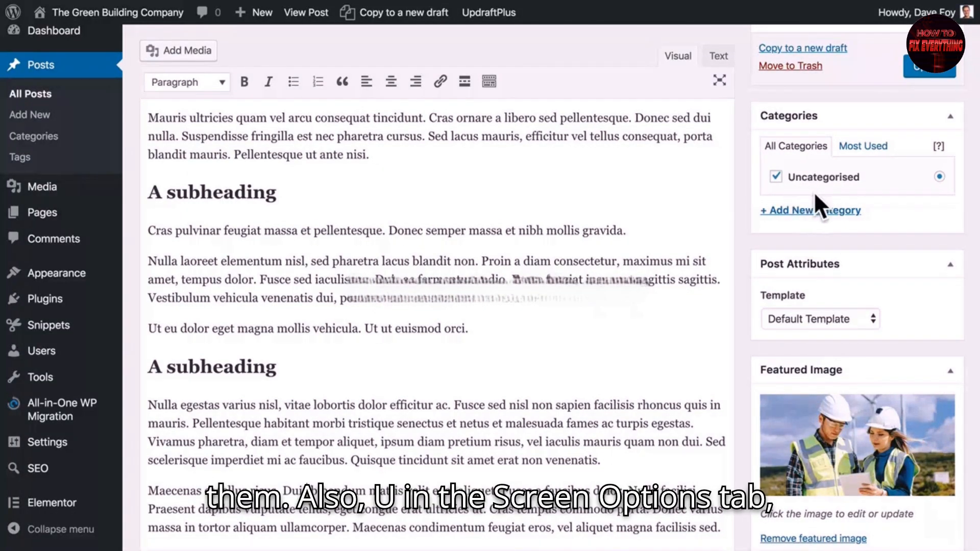
Check the Excerpt box in the post's screen options and examine the excerpt text below the post content
{"action": "scroll", "coordinate": [803, 195], "scroll_direction": "up", "scroll_amount": 6}
{"action": "left_click", "coordinate": [844, 36]}
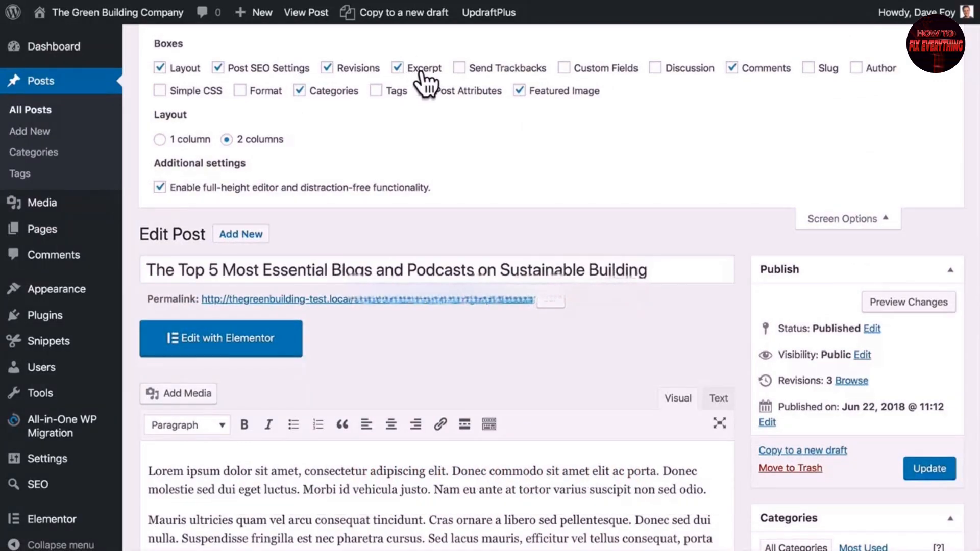
{"action": "left_click", "coordinate": [827, 221]}
{"action": "scroll", "coordinate": [591, 368], "scroll_direction": "down", "scroll_amount": 3}
{"action": "scroll", "coordinate": [591, 368], "scroll_direction": "down", "scroll_amount": 10}
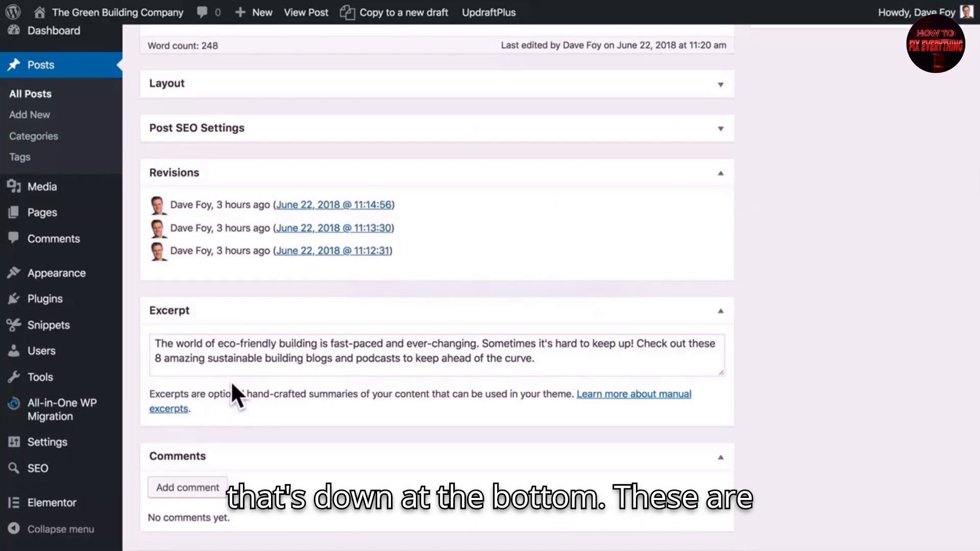
{"action": "left_click_drag", "start_coordinate": [544, 359], "coordinate": [143, 345]}
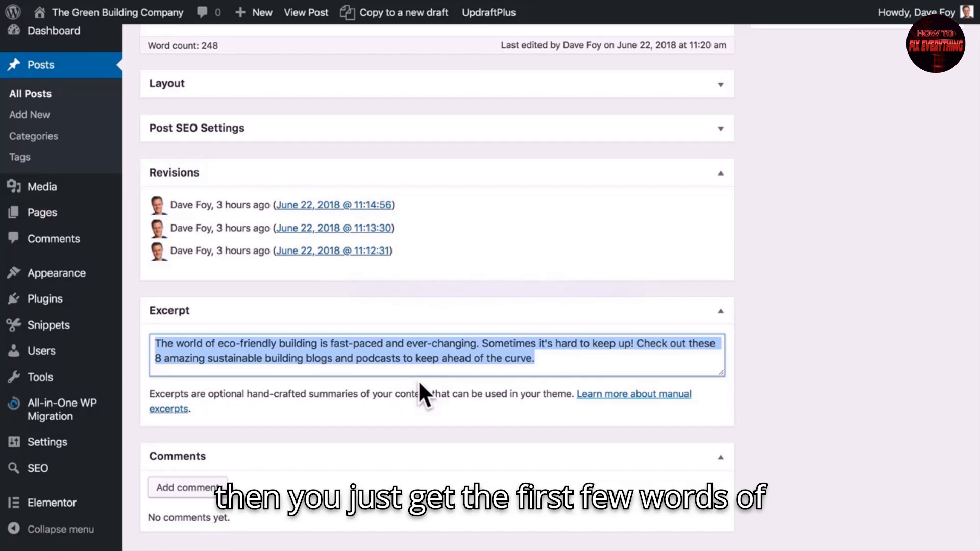
{"action": "scroll", "coordinate": [439, 381], "scroll_direction": "up", "scroll_amount": 15}
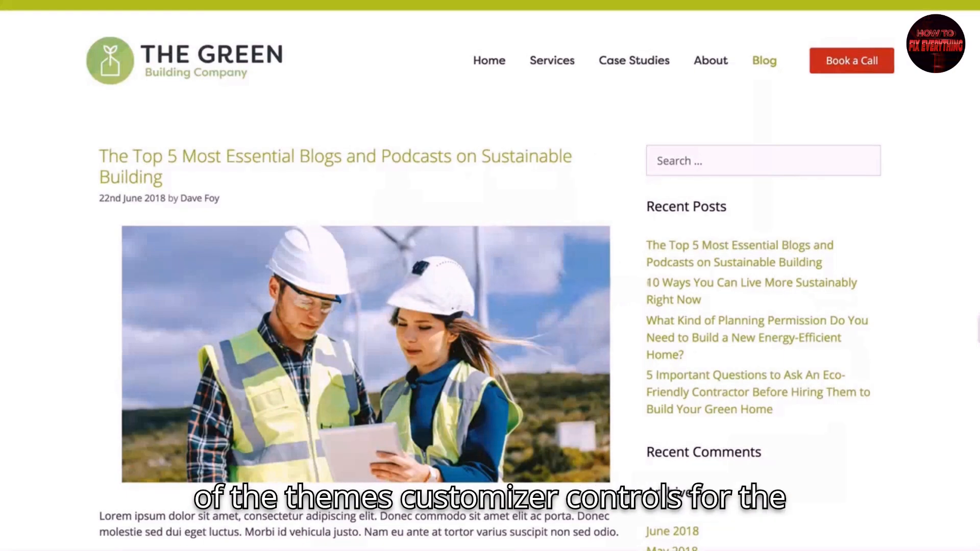
Examine the blog page's post listing on the live site down to the oldest post
{"action": "scroll", "coordinate": [490, 275], "scroll_direction": "down", "scroll_amount": 10}
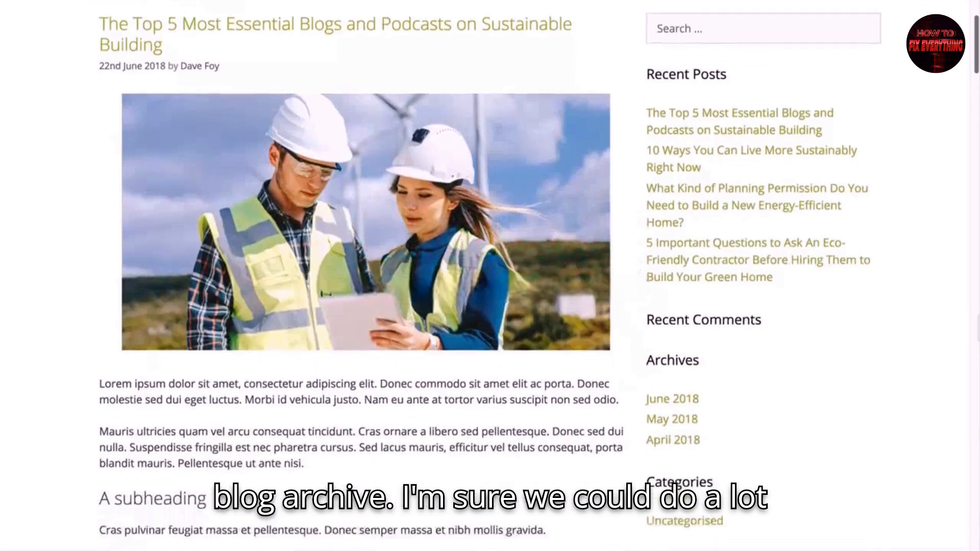
{"action": "scroll", "coordinate": [490, 276], "scroll_direction": "down", "scroll_amount": 15}
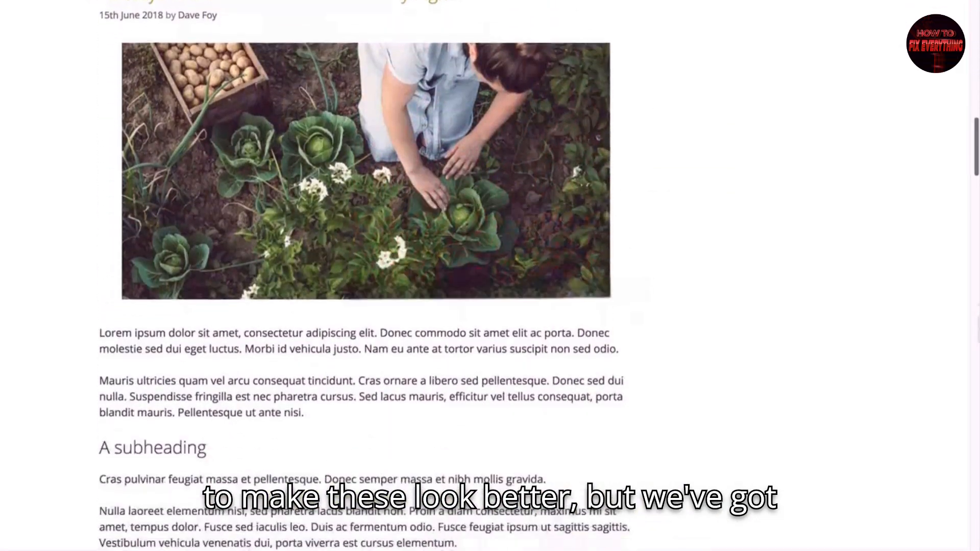
{"action": "scroll", "coordinate": [490, 276], "scroll_direction": "down", "scroll_amount": 15}
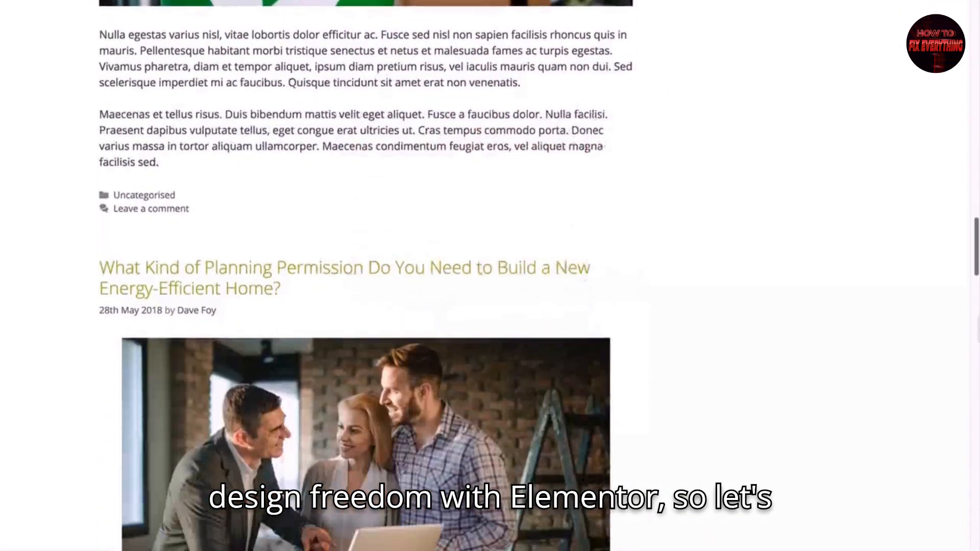
{"action": "scroll", "coordinate": [490, 276], "scroll_direction": "down", "scroll_amount": 8}
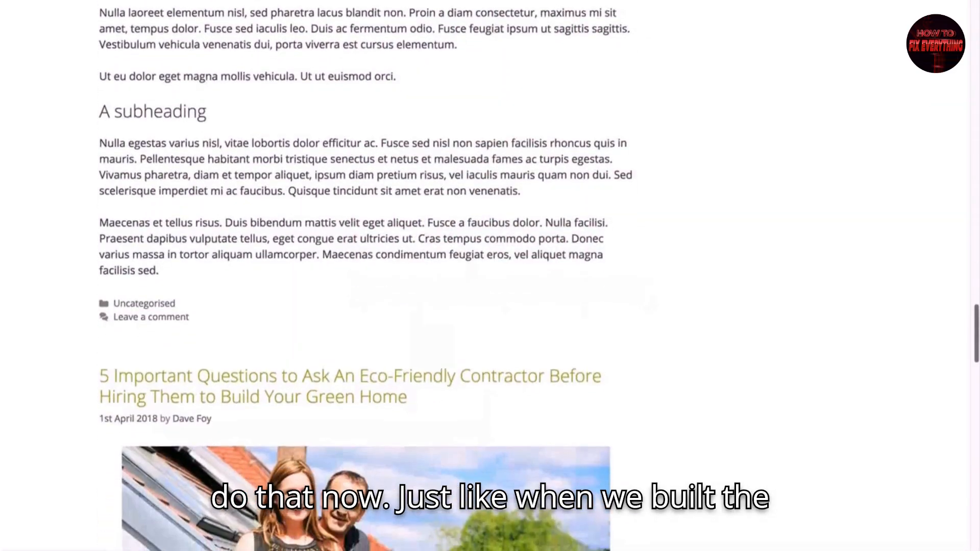
{"action": "scroll", "coordinate": [490, 276], "scroll_direction": "up", "scroll_amount": 20}
{"action": "scroll", "coordinate": [490, 275], "scroll_direction": "up", "scroll_amount": 15}
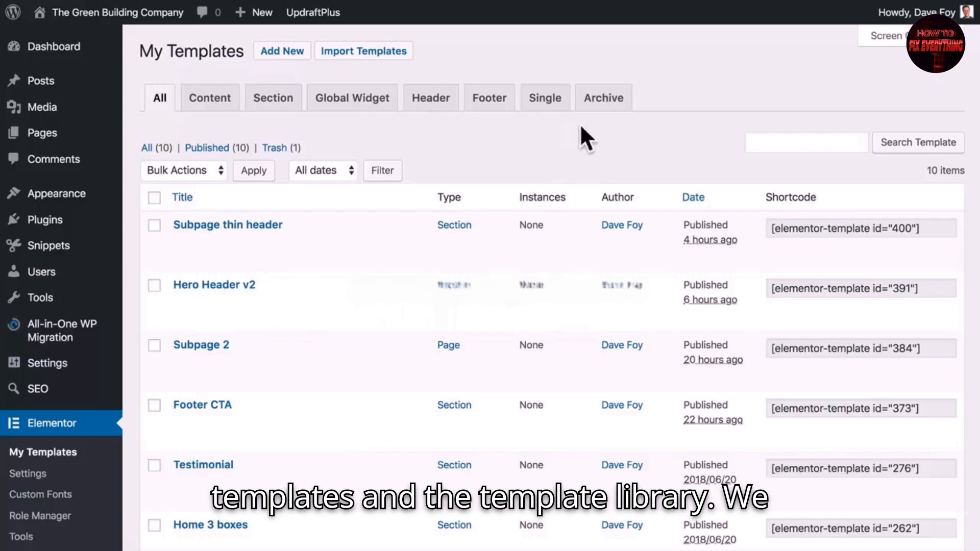
Create a new Archive template named "Blog Listing" from the Elementor template library
{"action": "left_click", "coordinate": [613, 110]}
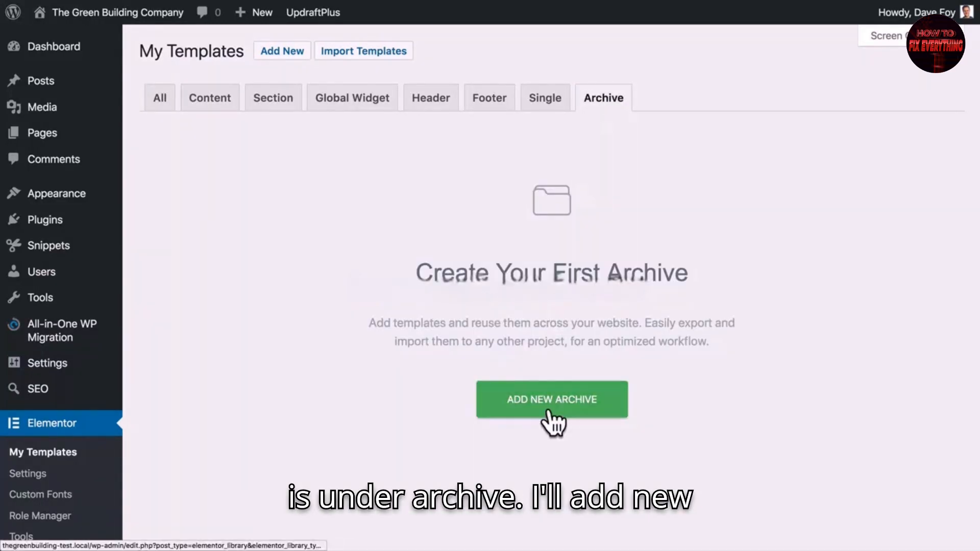
{"action": "left_click", "coordinate": [547, 412]}
{"action": "left_click", "coordinate": [575, 339]}
{"action": "type", "text": "Blog Listing"}
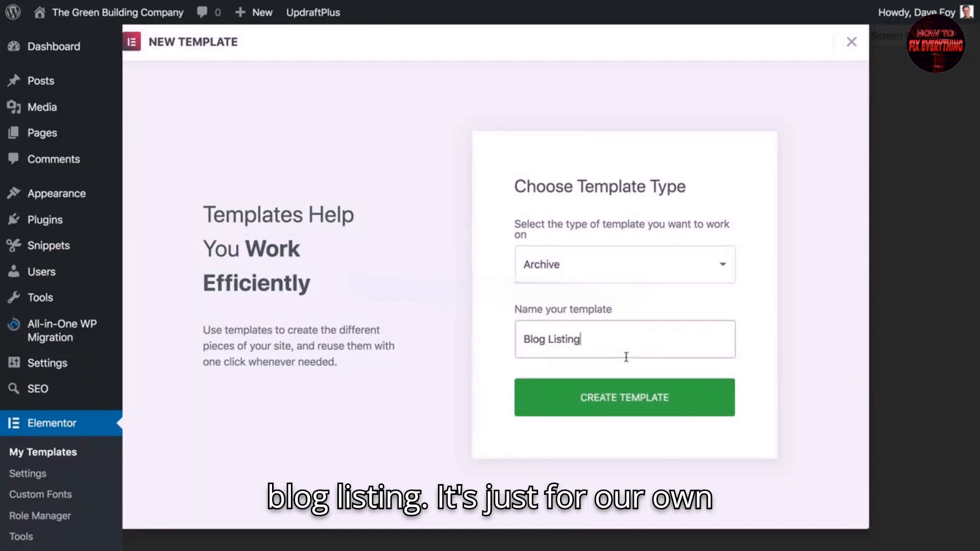
{"action": "left_click", "coordinate": [614, 402]}
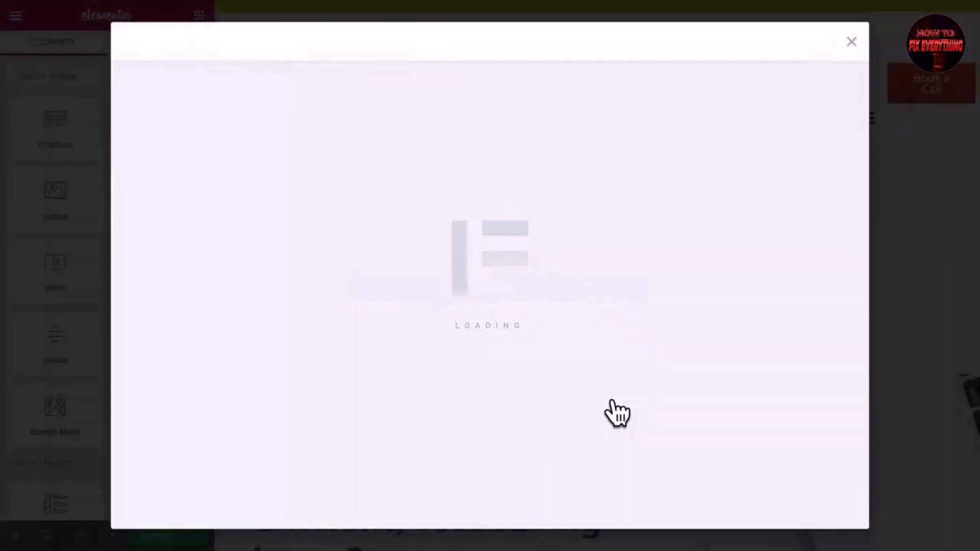
Insert the pre-designed Archives block with the dark header and white sidebar, importing its document settings too
{"action": "scroll", "coordinate": [460, 370], "scroll_direction": "down", "scroll_amount": 2}
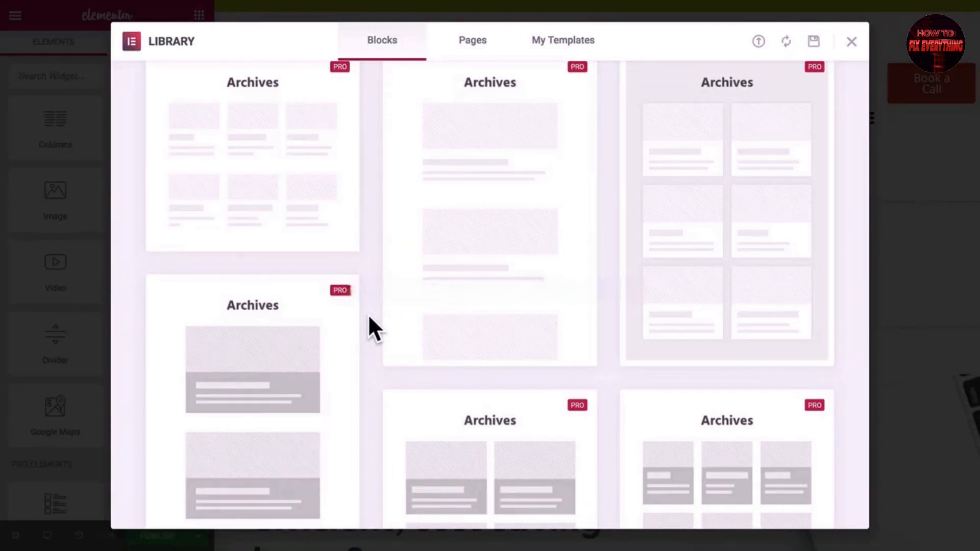
{"action": "scroll", "coordinate": [383, 337], "scroll_direction": "down", "scroll_amount": 2}
{"action": "scroll", "coordinate": [394, 363], "scroll_direction": "down", "scroll_amount": 5}
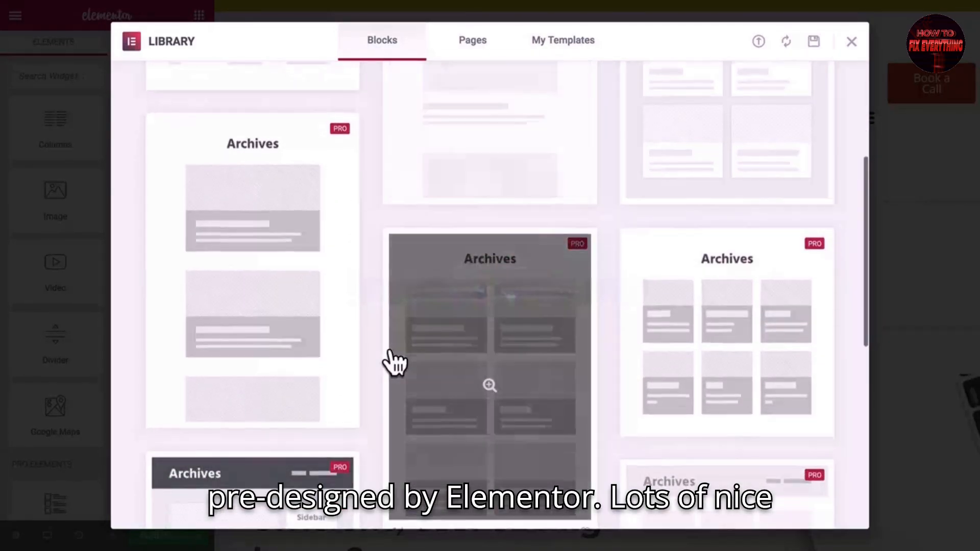
{"action": "scroll", "coordinate": [374, 401], "scroll_direction": "down", "scroll_amount": 3}
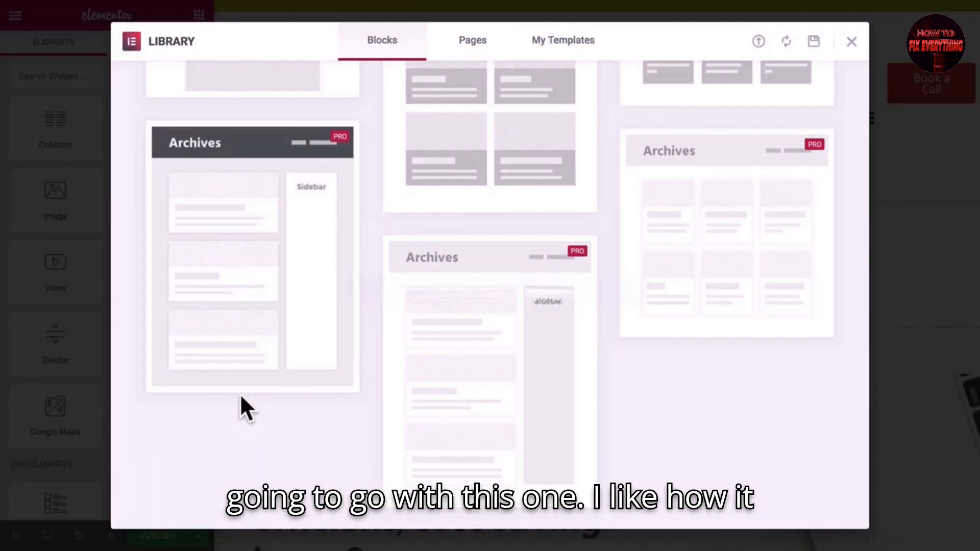
{"action": "mouse_move", "coordinate": [312, 271]}
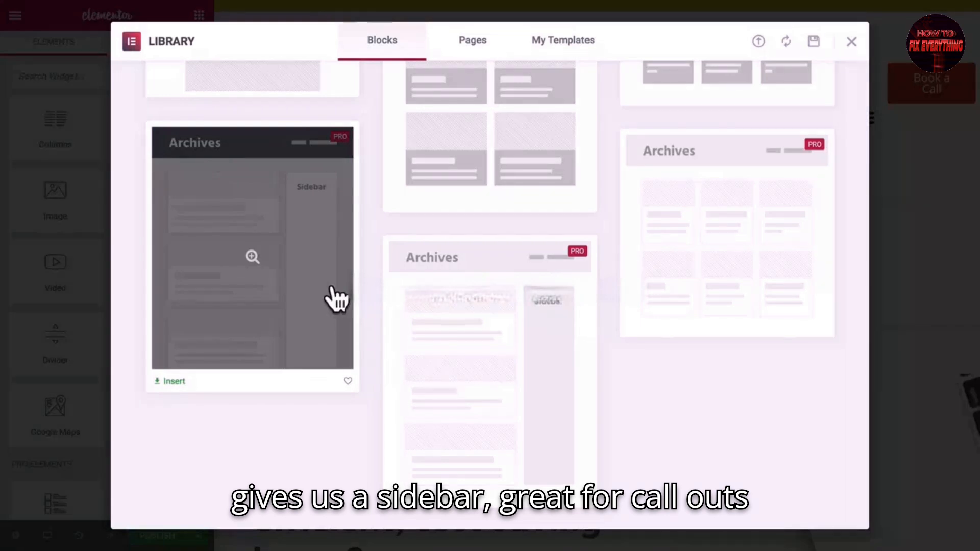
{"action": "mouse_move", "coordinate": [278, 184]}
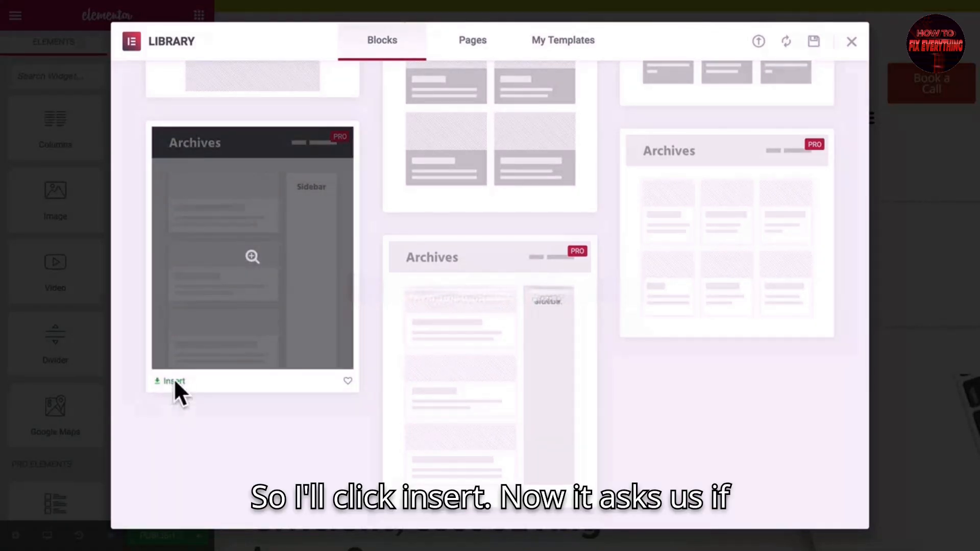
{"action": "left_click", "coordinate": [171, 383]}
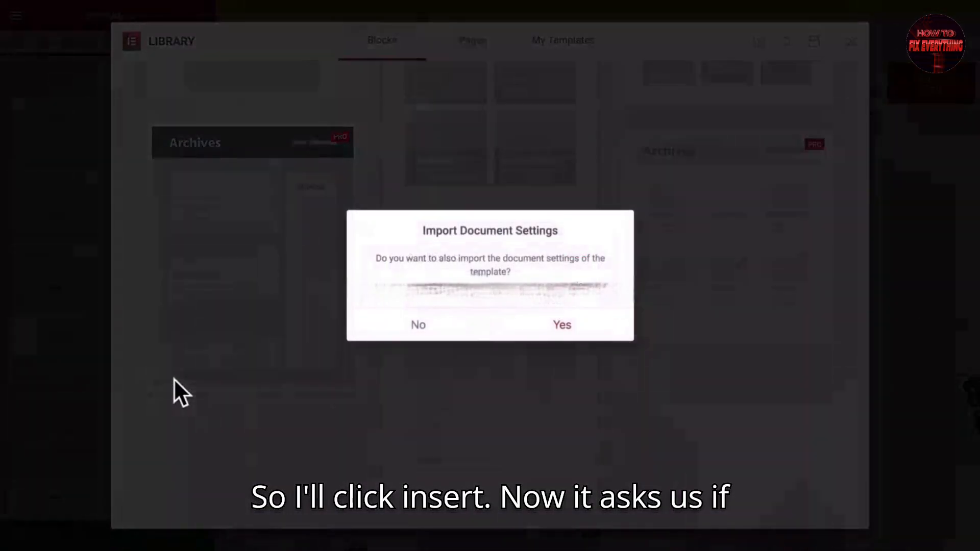
{"action": "left_click", "coordinate": [562, 330]}
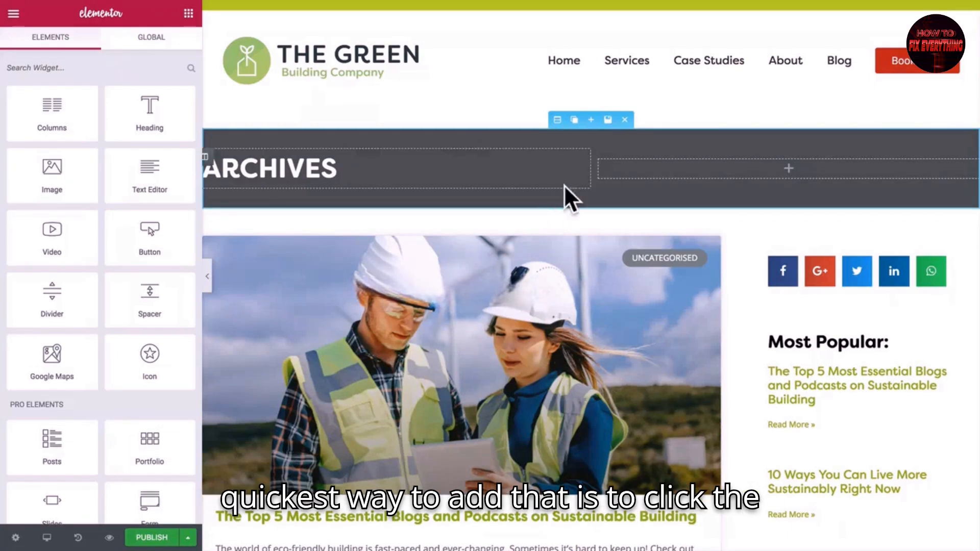
Insert the saved "Subpage thin header" section template above the Archives header section
{"action": "left_click", "coordinate": [592, 120]}
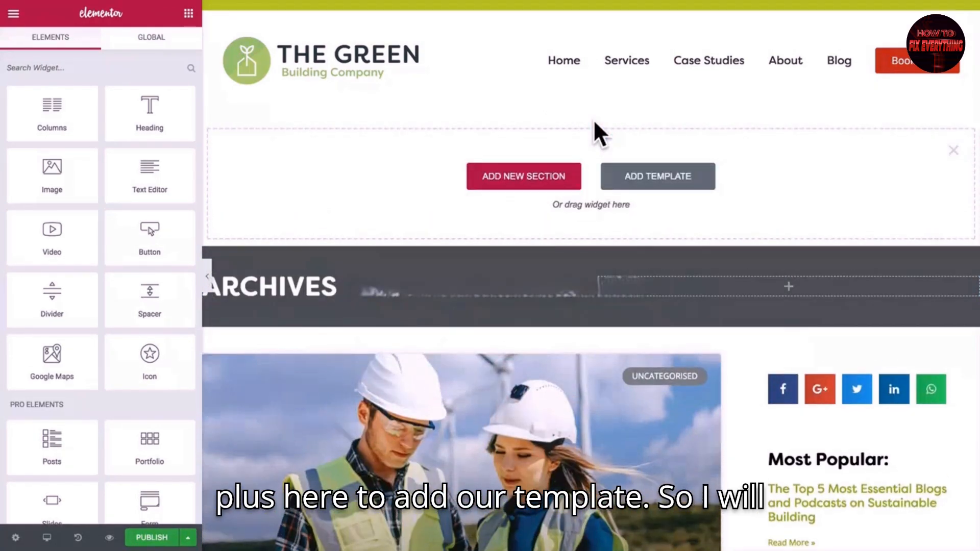
{"action": "left_click", "coordinate": [662, 184]}
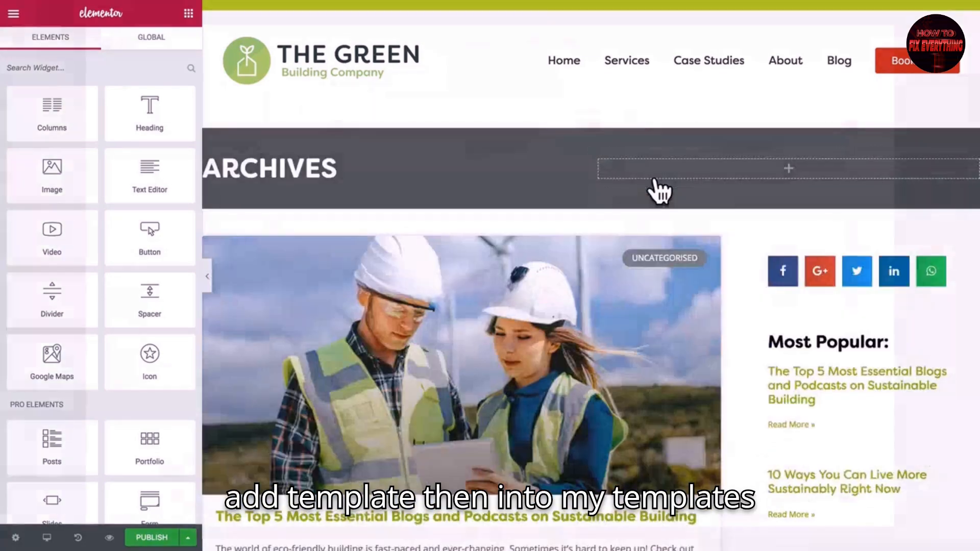
{"action": "left_click", "coordinate": [555, 45]}
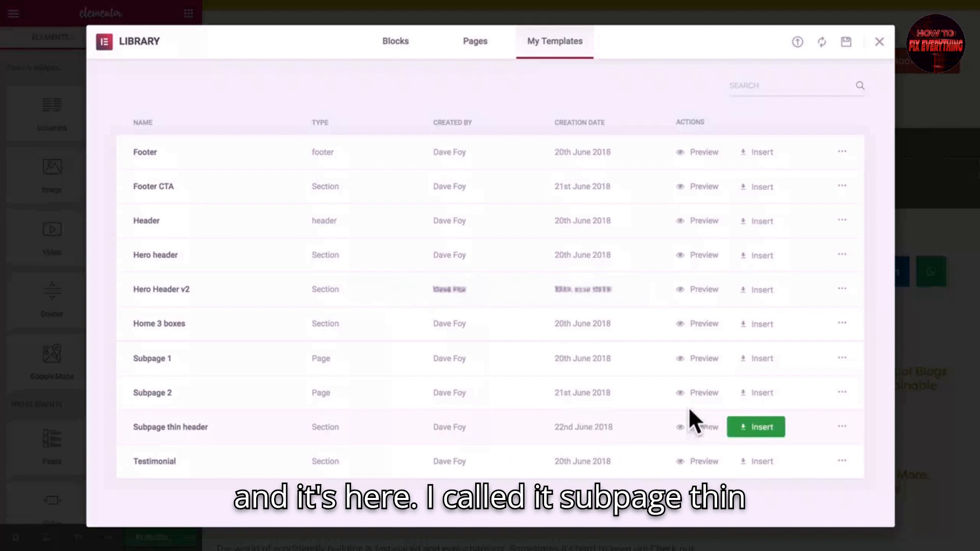
{"action": "left_click", "coordinate": [760, 428]}
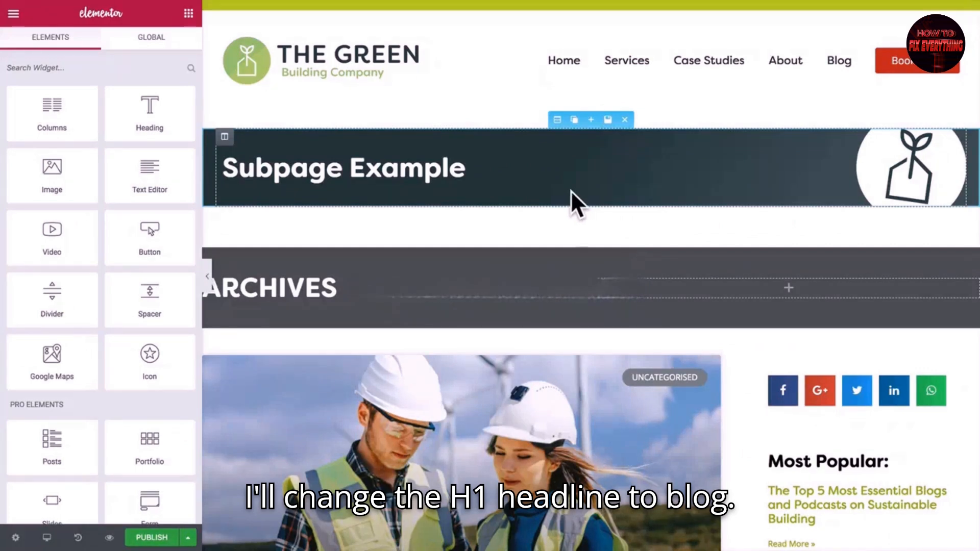
Change the "Subpage Example" headline to "Blog" and delete the Archives header section below it
{"action": "triple_click", "coordinate": [445, 167]}
{"action": "type", "text": "Blog"}
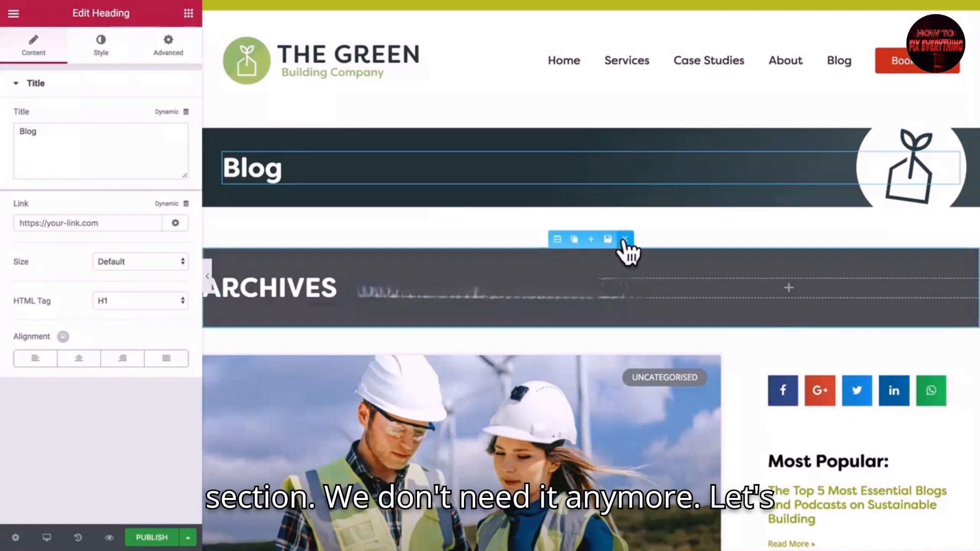
{"action": "left_click", "coordinate": [625, 239]}
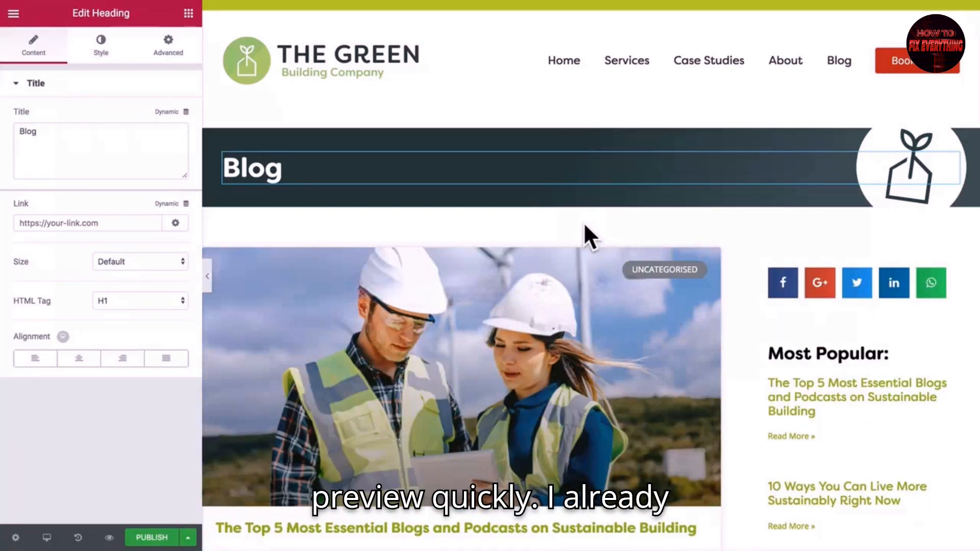
Preview the blog listing layout without the editing panel, and return to the editor
{"action": "key", "text": "ctrl+p"}
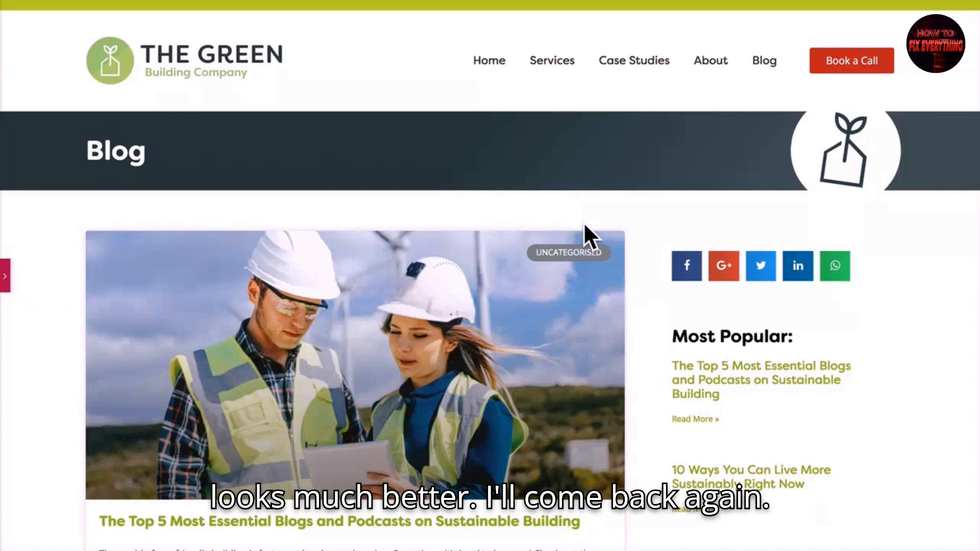
{"action": "scroll", "coordinate": [597, 355], "scroll_direction": "down", "scroll_amount": 2}
{"action": "scroll", "coordinate": [596, 356], "scroll_direction": "up", "scroll_amount": 2}
{"action": "key", "text": "ctrl+p"}
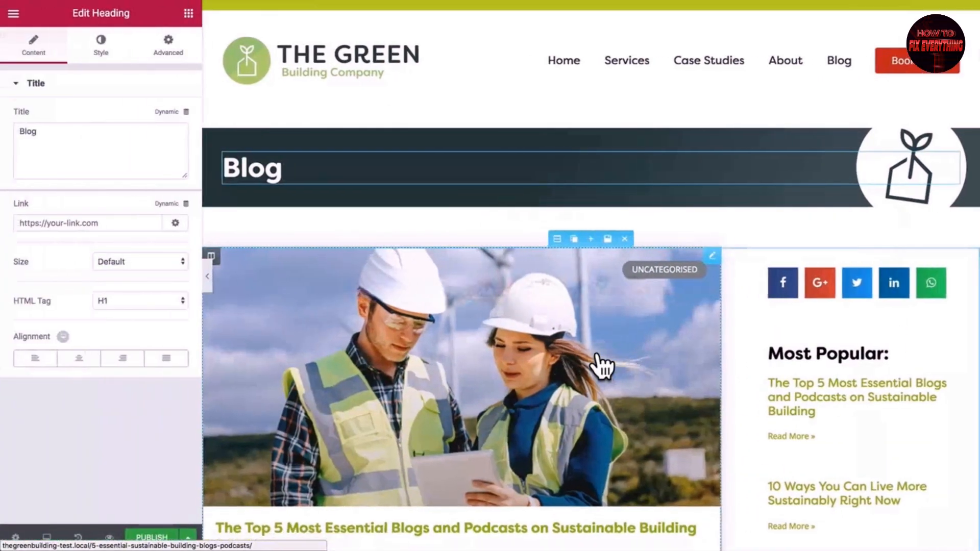
Review the posts in the archive listing and open the Archive Posts widget's settings
{"action": "scroll", "coordinate": [635, 423], "scroll_direction": "down", "scroll_amount": 10}
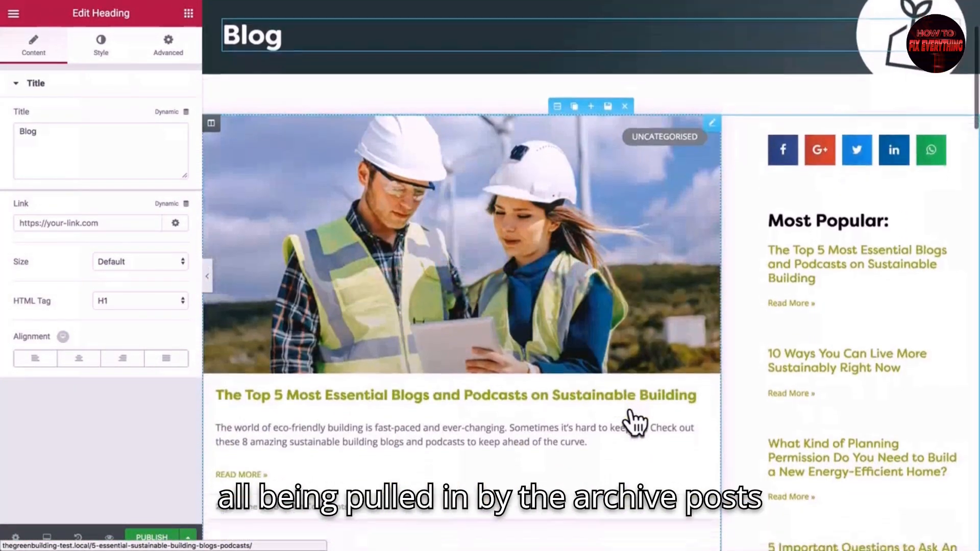
{"action": "scroll", "coordinate": [635, 420], "scroll_direction": "down", "scroll_amount": 3}
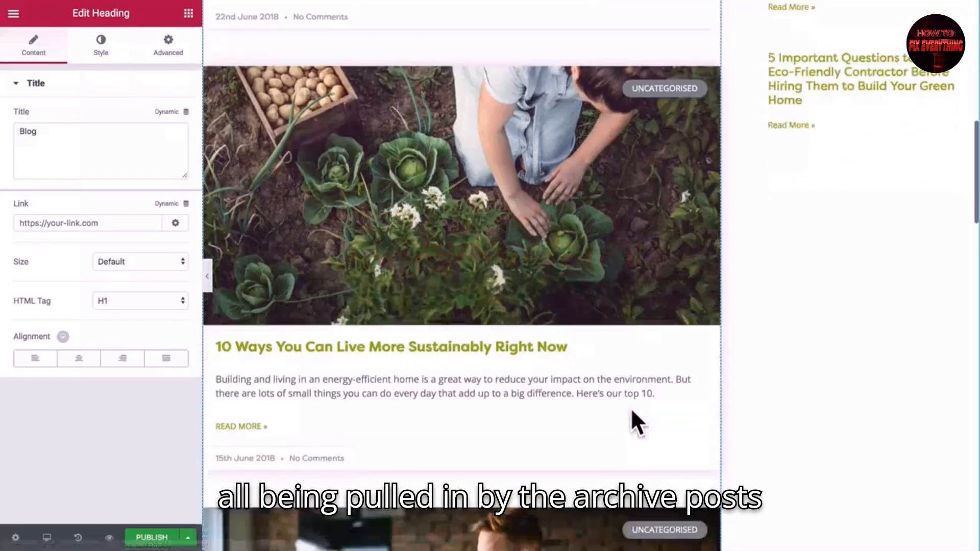
{"action": "scroll", "coordinate": [635, 420], "scroll_direction": "up", "scroll_amount": 15}
{"action": "left_click", "coordinate": [362, 317]}
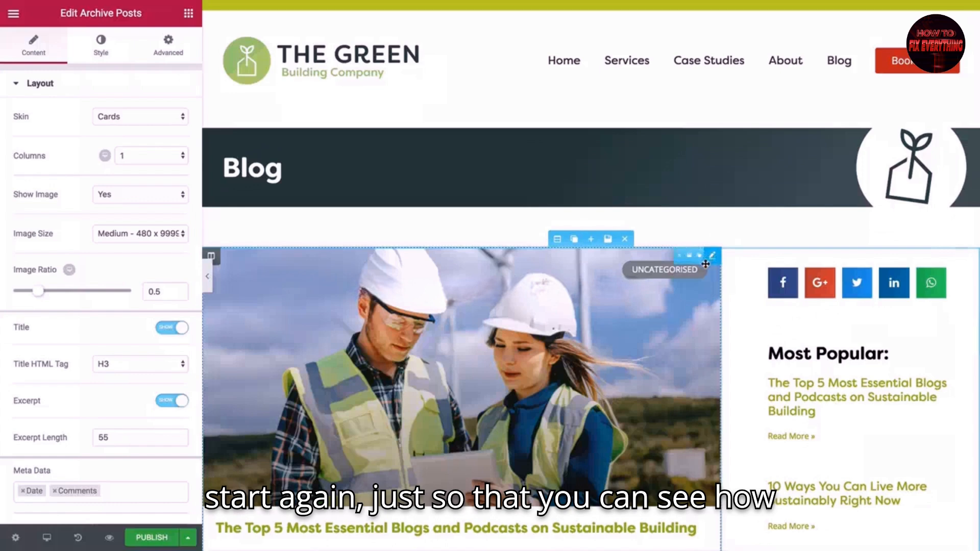
Replace the existing post listing beside the sidebar with a fresh Archive Posts widget from the theme elements
{"action": "left_click", "coordinate": [662, 256]}
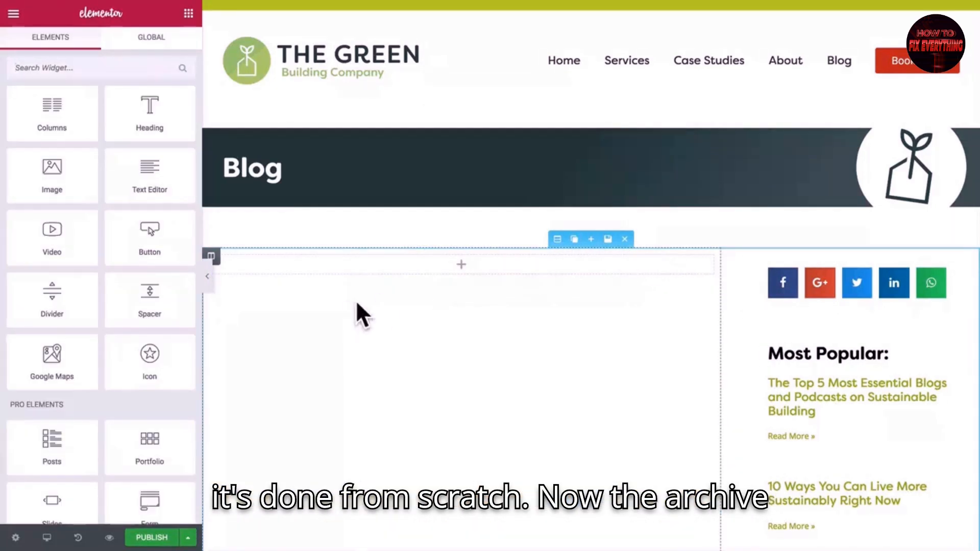
{"action": "scroll", "coordinate": [142, 423], "scroll_direction": "down", "scroll_amount": 15}
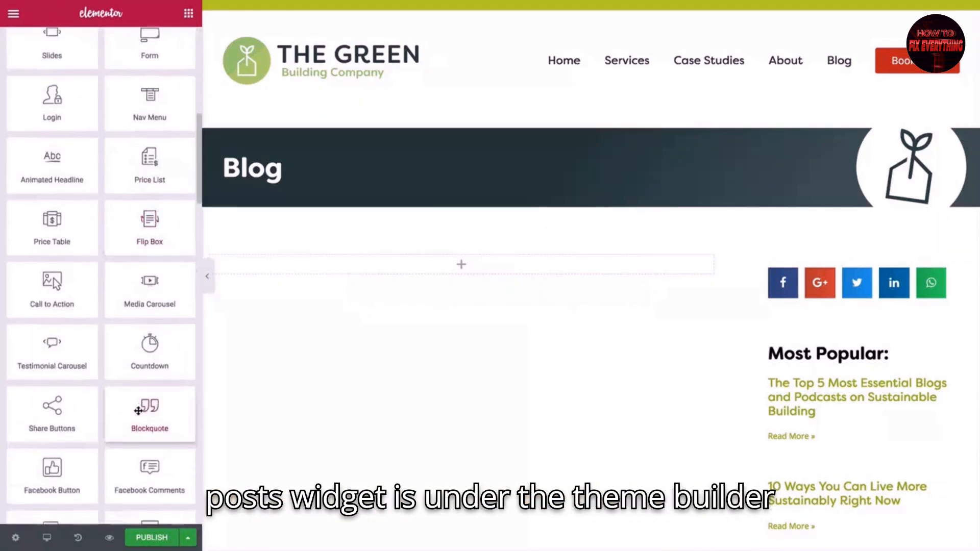
{"action": "scroll", "coordinate": [138, 411], "scroll_direction": "down", "scroll_amount": 6}
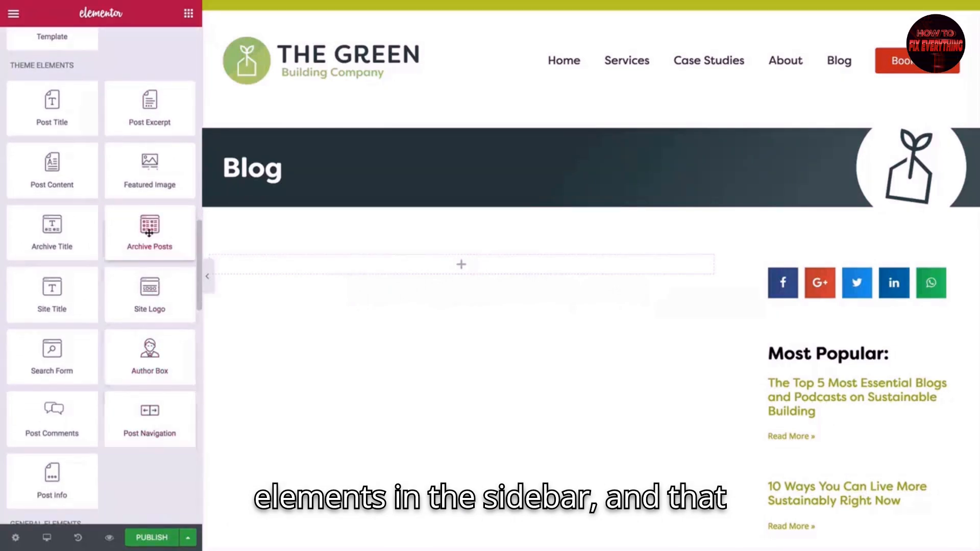
{"action": "left_click_drag", "start_coordinate": [137, 238], "coordinate": [271, 259]}
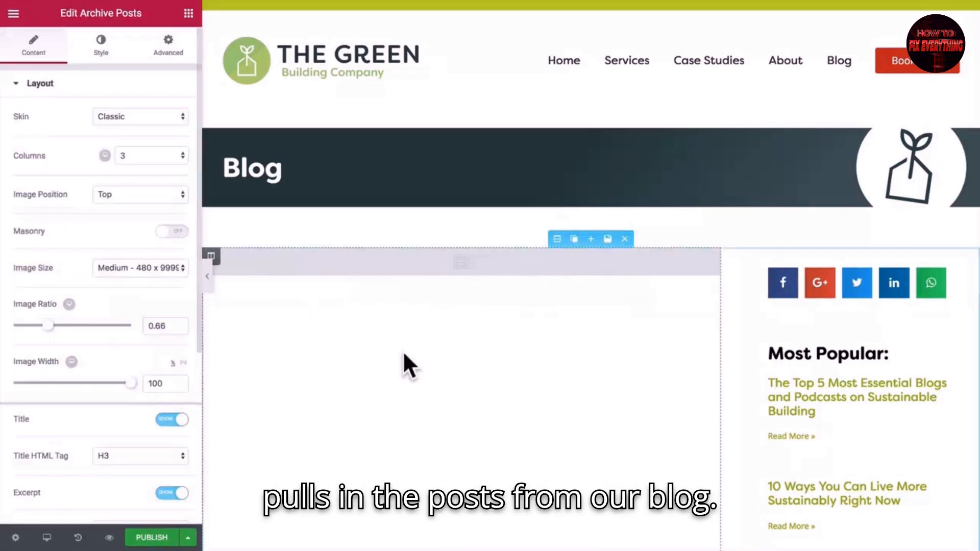
Set the Archive Posts widget's skin to Cards and its layout to 2 columns
{"action": "scroll", "coordinate": [433, 413], "scroll_direction": "down", "scroll_amount": 4}
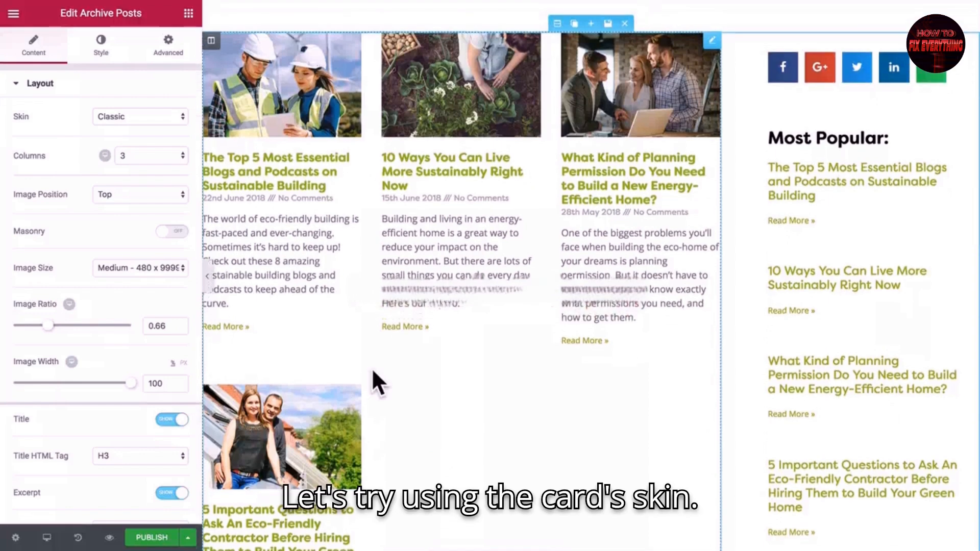
{"action": "left_click", "coordinate": [133, 117]}
{"action": "left_click", "coordinate": [130, 127]}
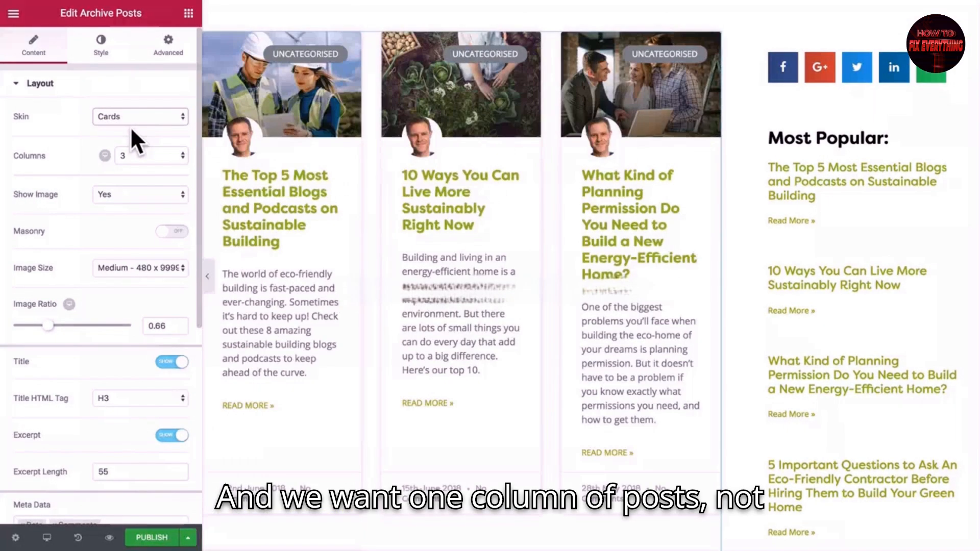
{"action": "left_click", "coordinate": [145, 155]}
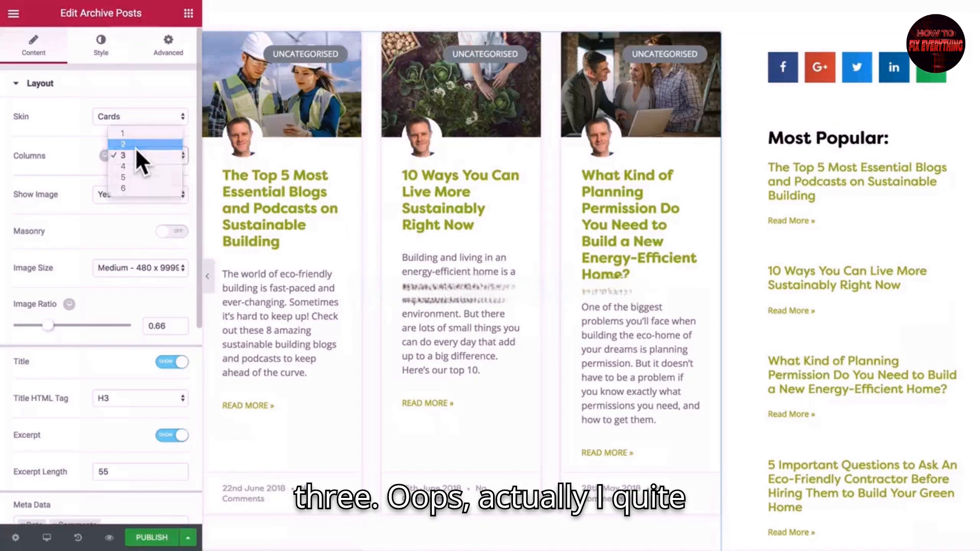
{"action": "left_click", "coordinate": [136, 148]}
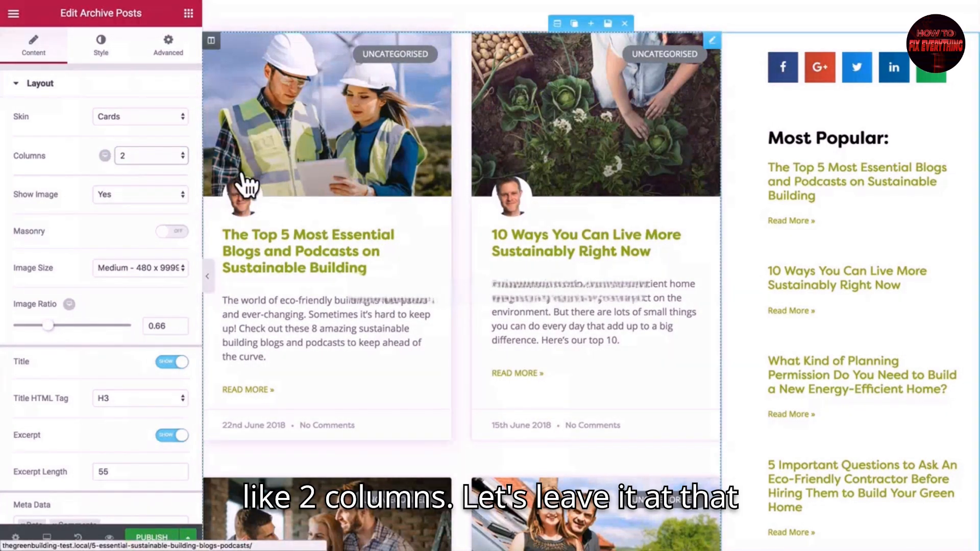
{"action": "scroll", "coordinate": [328, 244], "scroll_direction": "up", "scroll_amount": 1}
{"action": "scroll", "coordinate": [327, 235], "scroll_direction": "down", "scroll_amount": 1}
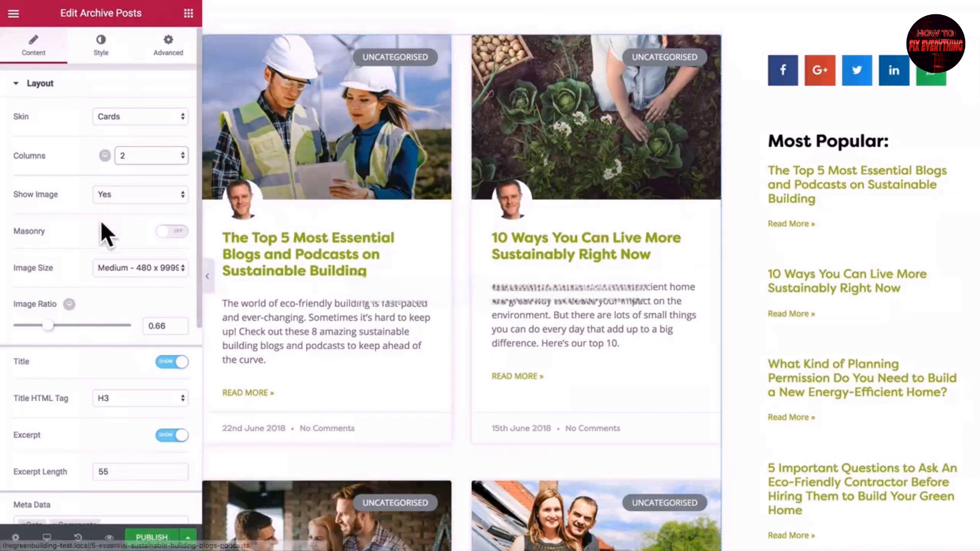
Set the post cards' image size to Medium Large - 768 x 0 and the image ratio to 0.52
{"action": "left_click", "coordinate": [131, 271]}
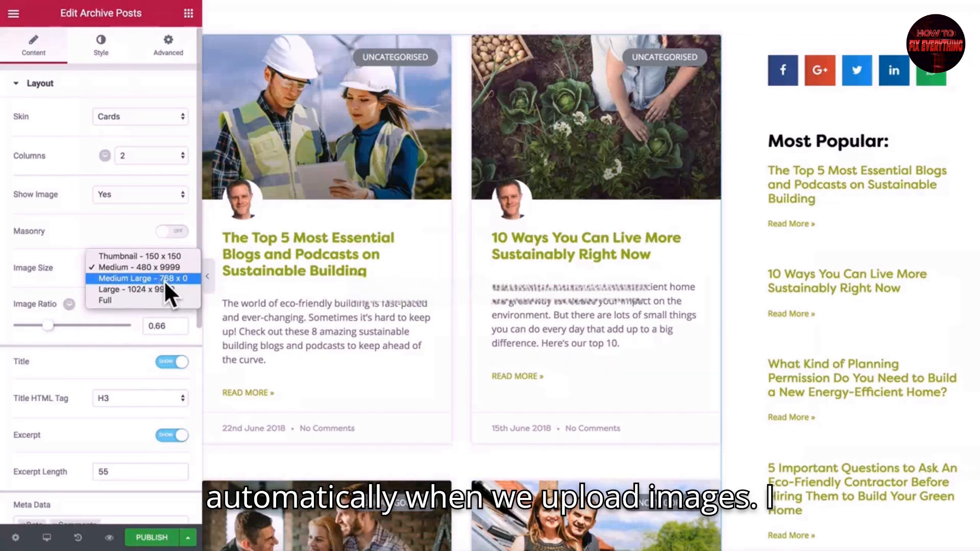
{"action": "left_click", "coordinate": [164, 281]}
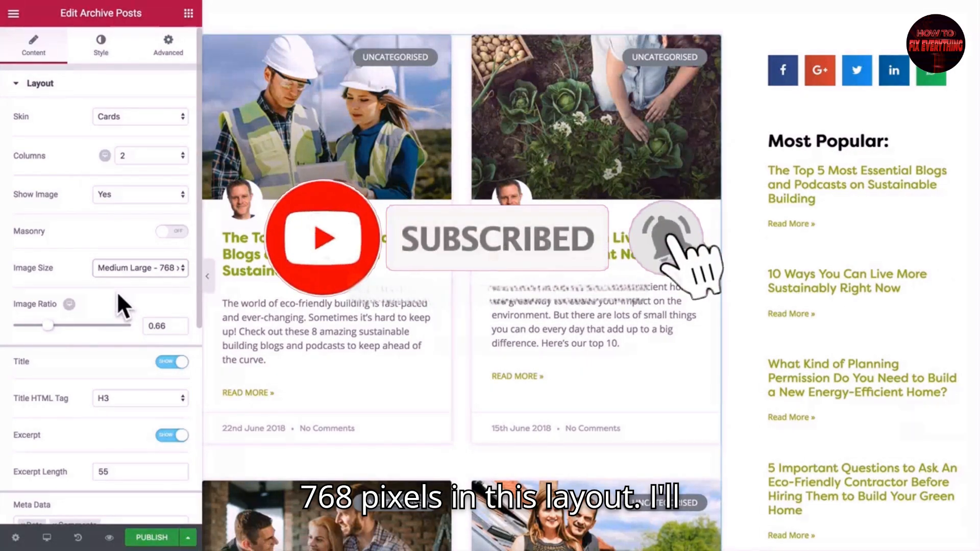
{"action": "mouse_move", "coordinate": [46, 327]}
{"action": "left_mouse_down"}
{"action": "mouse_move", "coordinate": [63, 333]}
{"action": "mouse_move", "coordinate": [42, 339]}
{"action": "left_mouse_up"}
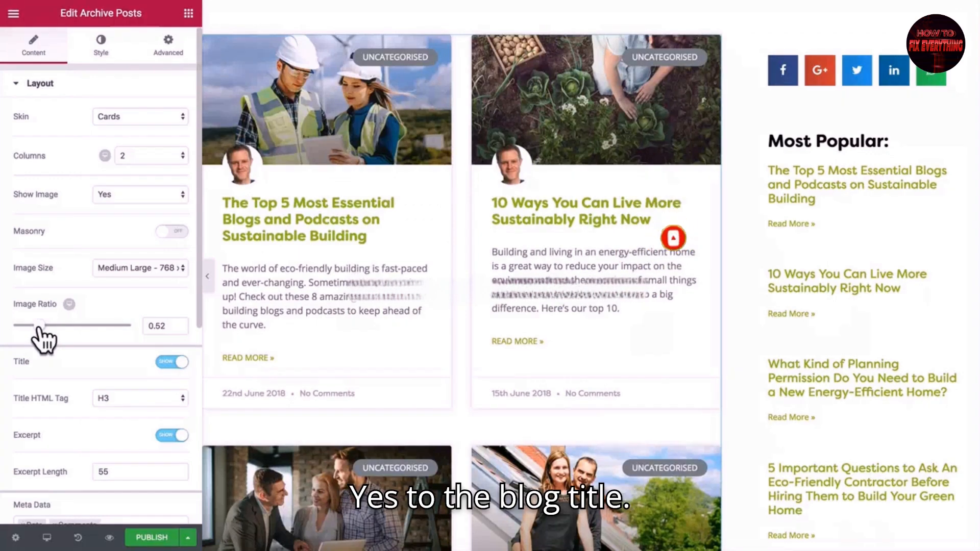
Set the post titles' HTML tag to H2 in the Archive Posts widget
{"action": "scroll", "coordinate": [173, 377], "scroll_direction": "down", "scroll_amount": 3}
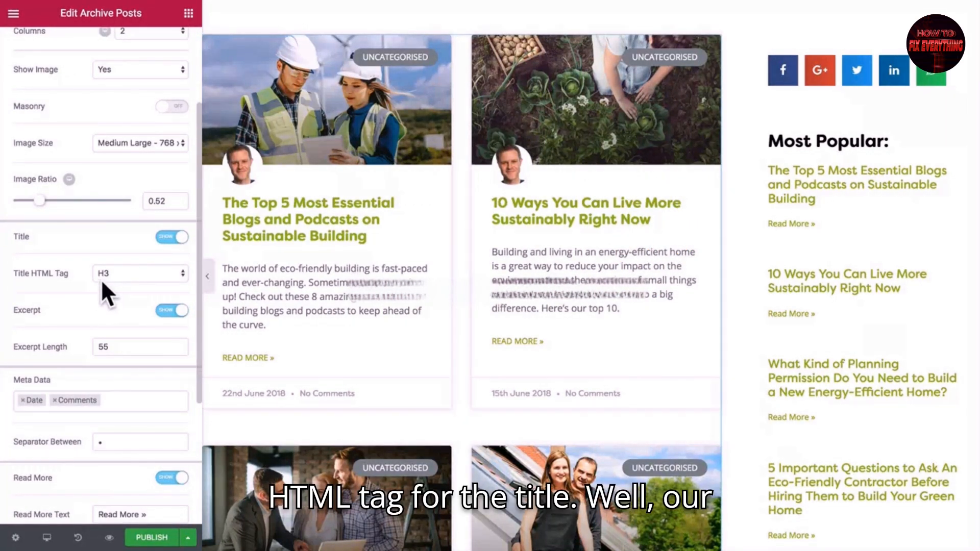
{"action": "scroll", "coordinate": [250, 153], "scroll_direction": "up", "scroll_amount": 3}
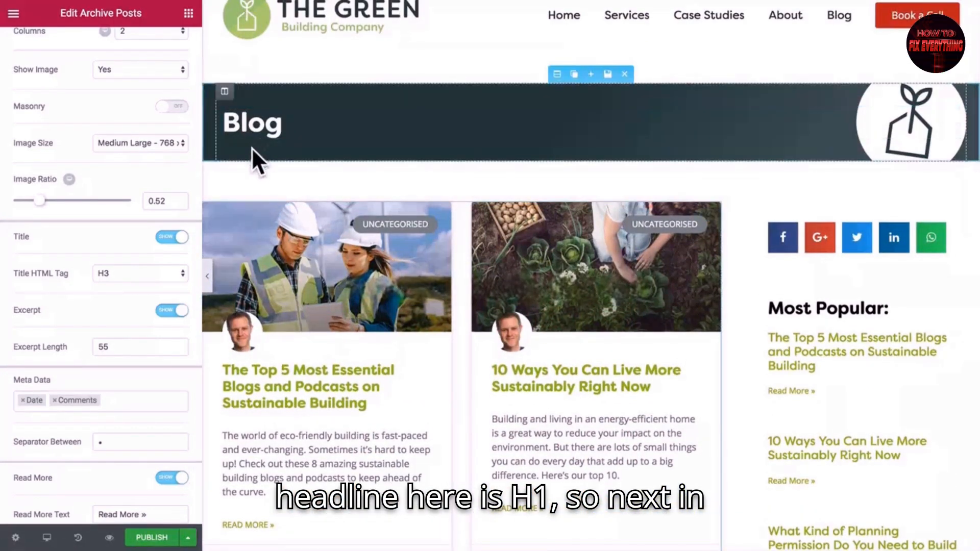
{"action": "scroll", "coordinate": [403, 374], "scroll_direction": "down", "scroll_amount": 3}
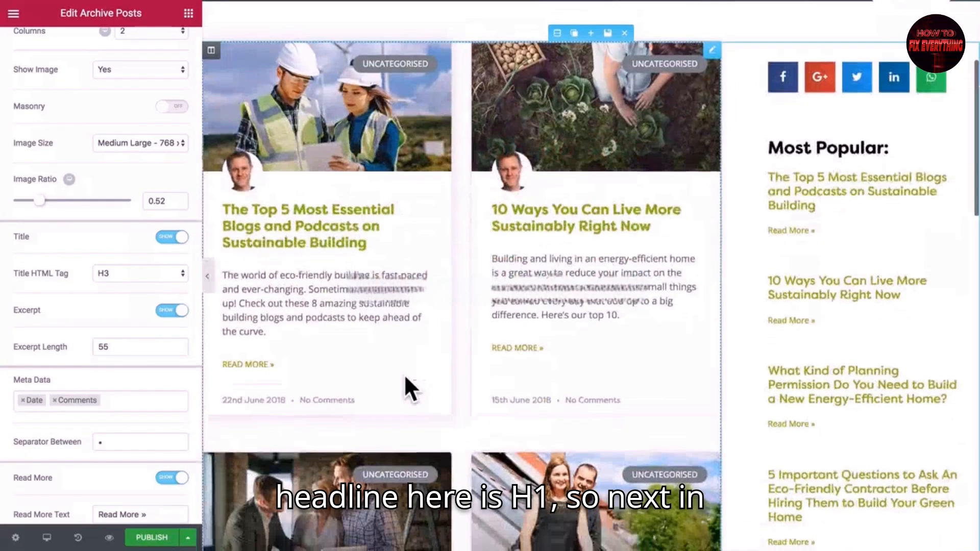
{"action": "left_click", "coordinate": [117, 273]}
{"action": "left_click", "coordinate": [111, 262]}
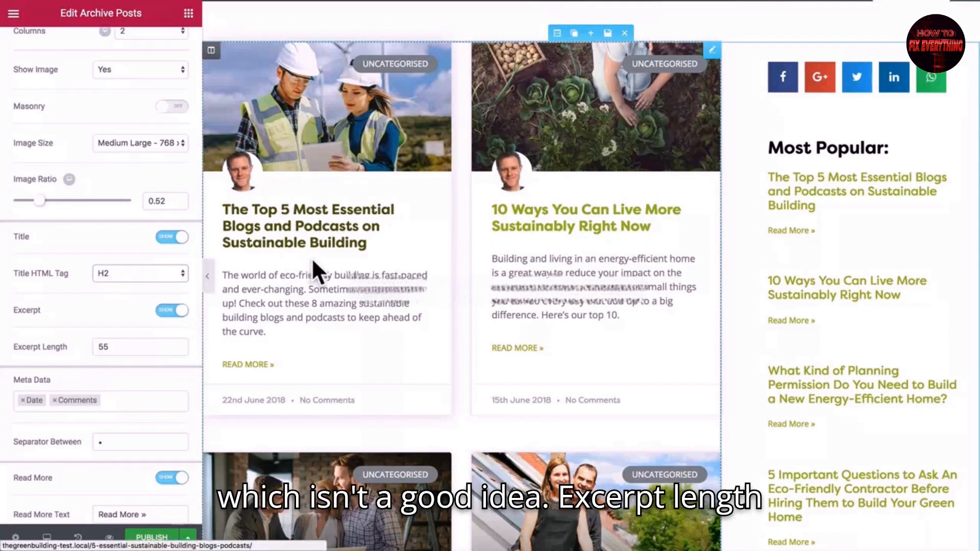
Remove Comments from the post cards' meta data, keeping Date
{"action": "scroll", "coordinate": [123, 297], "scroll_direction": "down", "scroll_amount": 2}
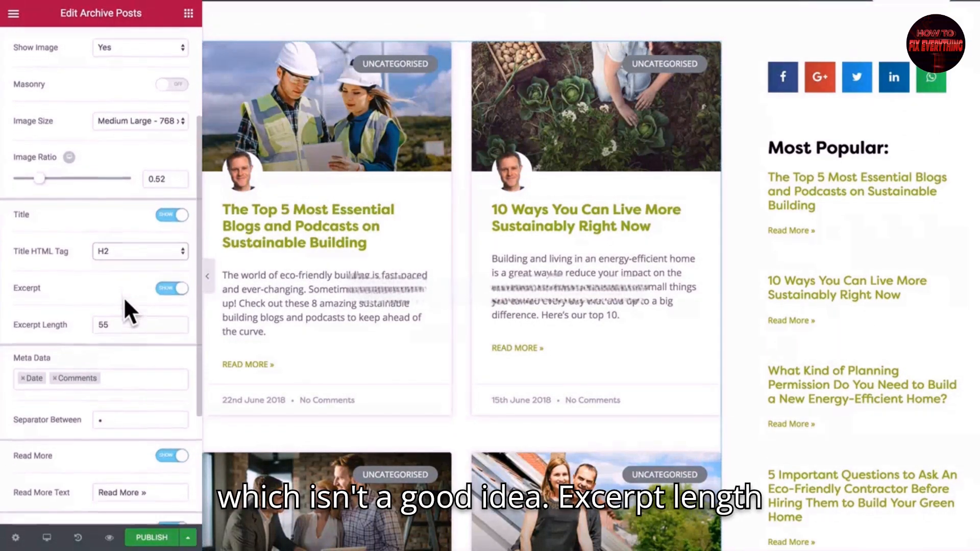
{"action": "scroll", "coordinate": [116, 334], "scroll_direction": "down", "scroll_amount": 1}
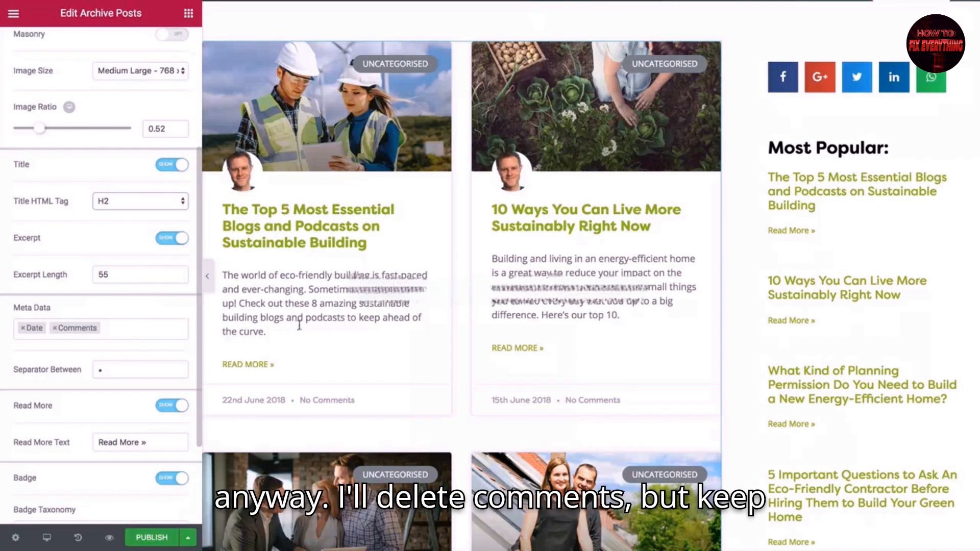
{"action": "scroll", "coordinate": [142, 306], "scroll_direction": "down", "scroll_amount": 2}
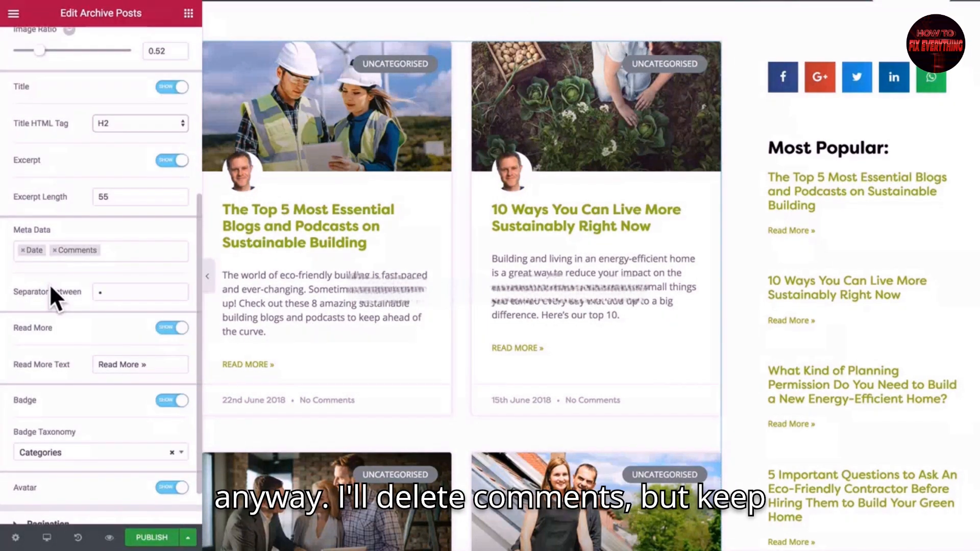
{"action": "left_click", "coordinate": [53, 250]}
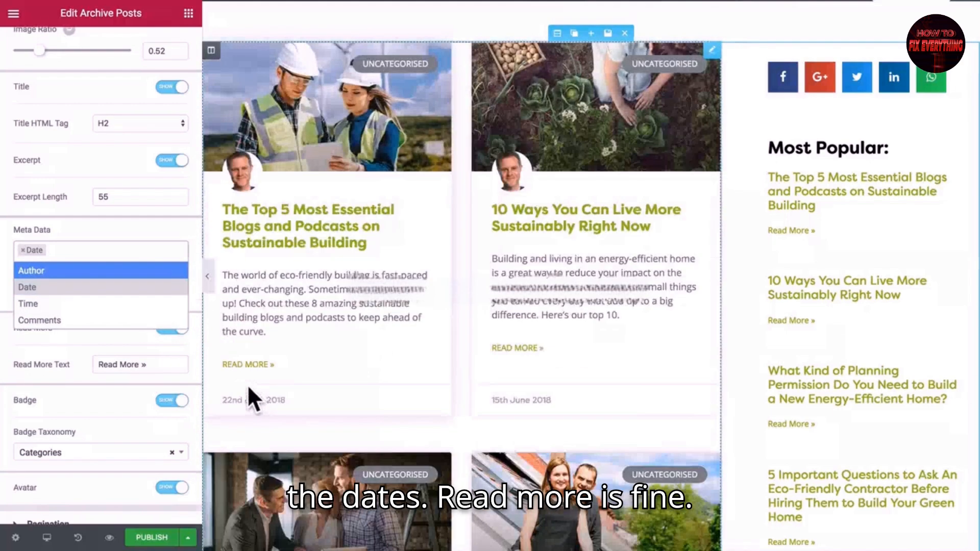
{"action": "left_click", "coordinate": [99, 341]}
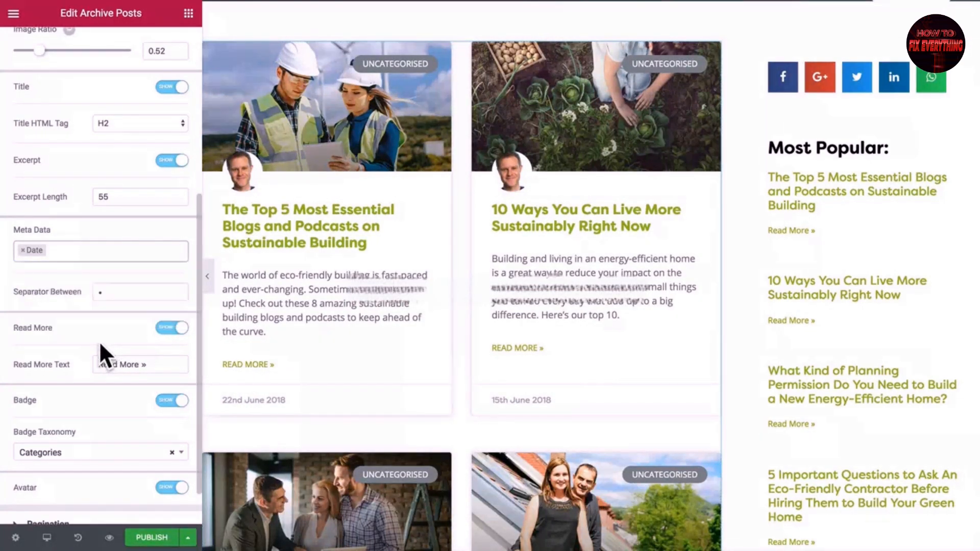
Hide the badge and avatar on the post cards, and set the pagination page limit to 10
{"action": "scroll", "coordinate": [121, 381], "scroll_direction": "down", "scroll_amount": 1}
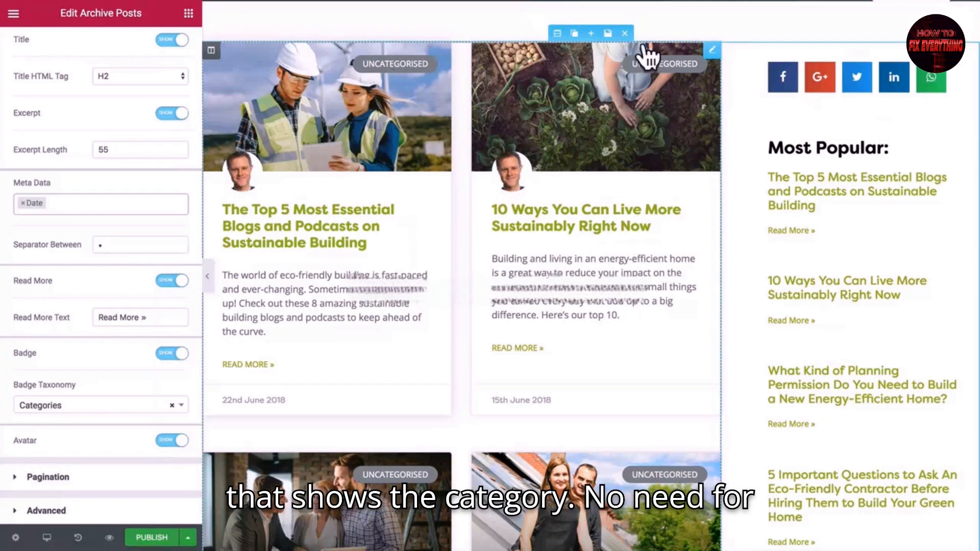
{"action": "left_click", "coordinate": [173, 353]}
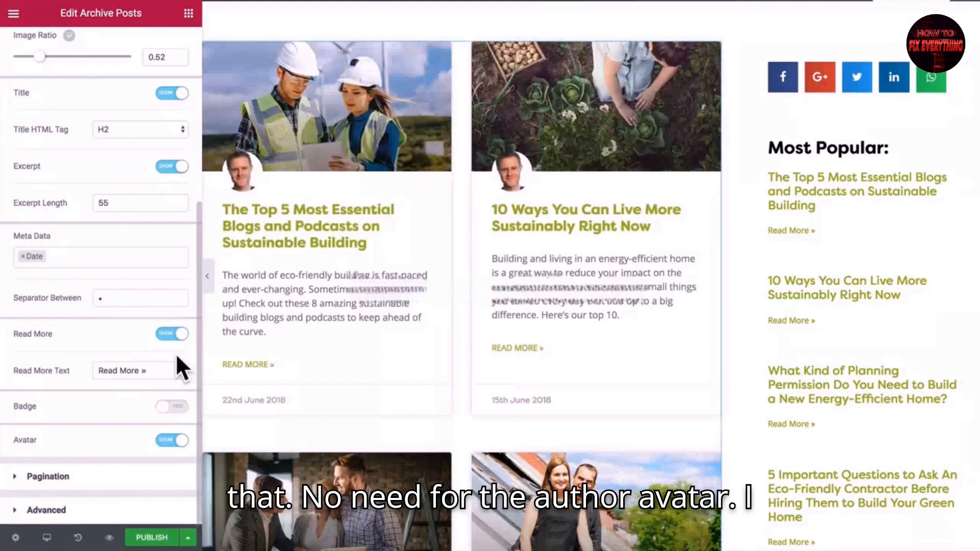
{"action": "left_click", "coordinate": [174, 440]}
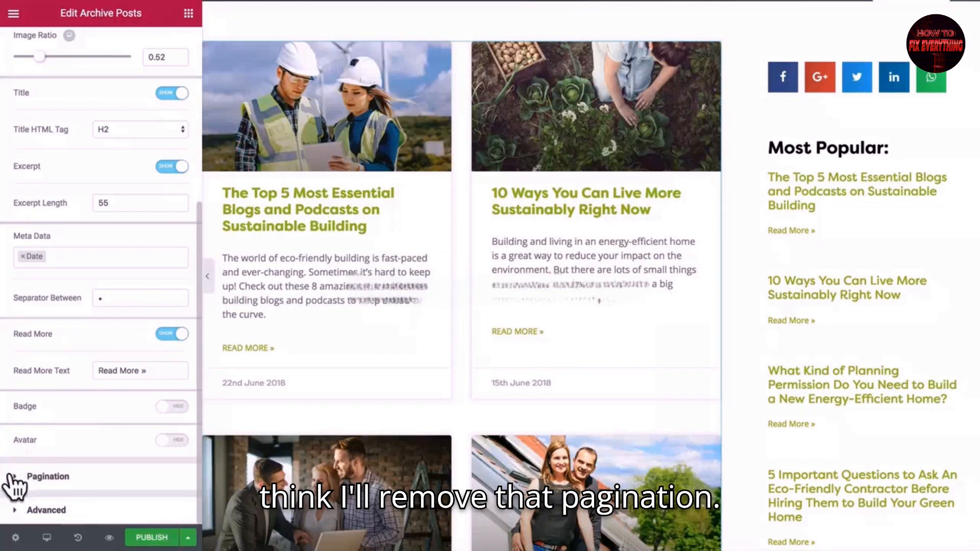
{"action": "left_click", "coordinate": [15, 476]}
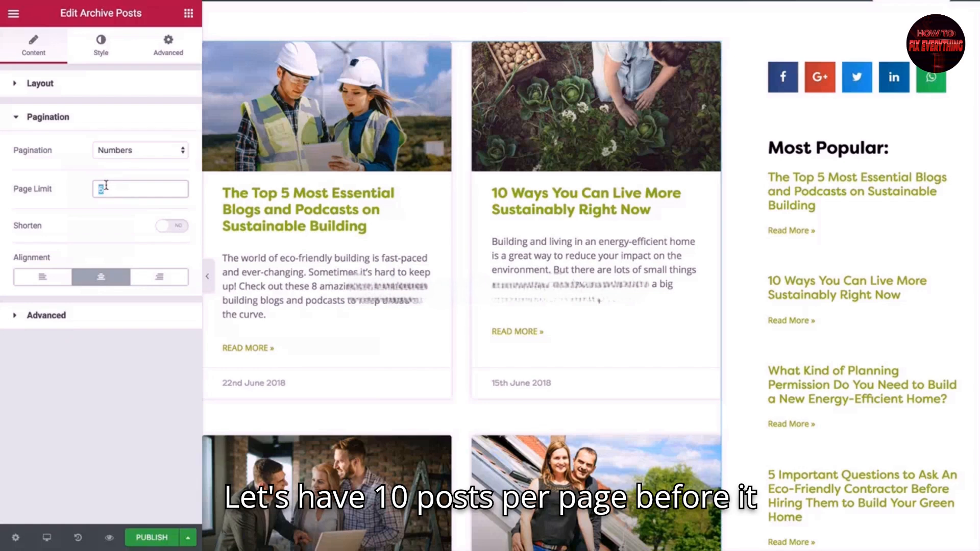
{"action": "type", "text": "10"}
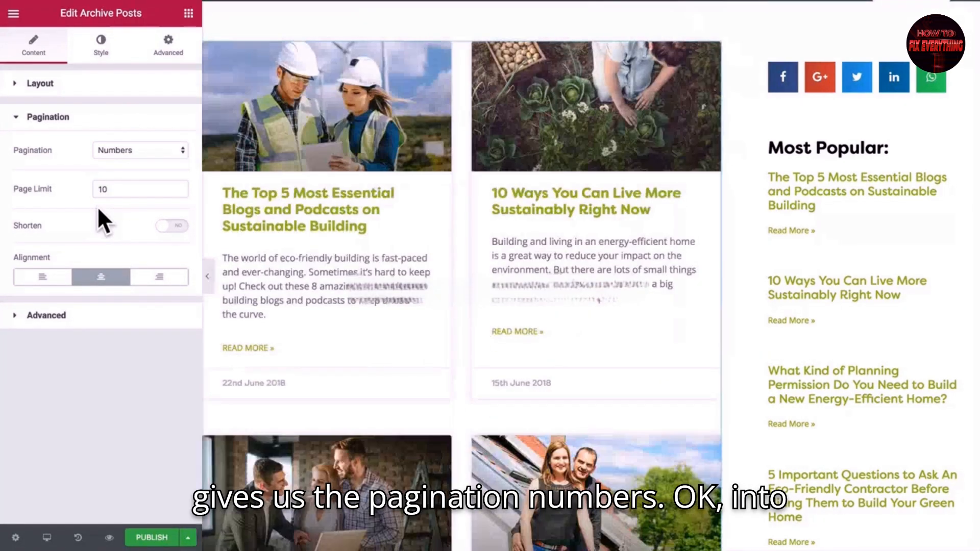
Turn off the box shadow in the card styling of the Archive Posts widget
{"action": "left_click", "coordinate": [101, 43]}
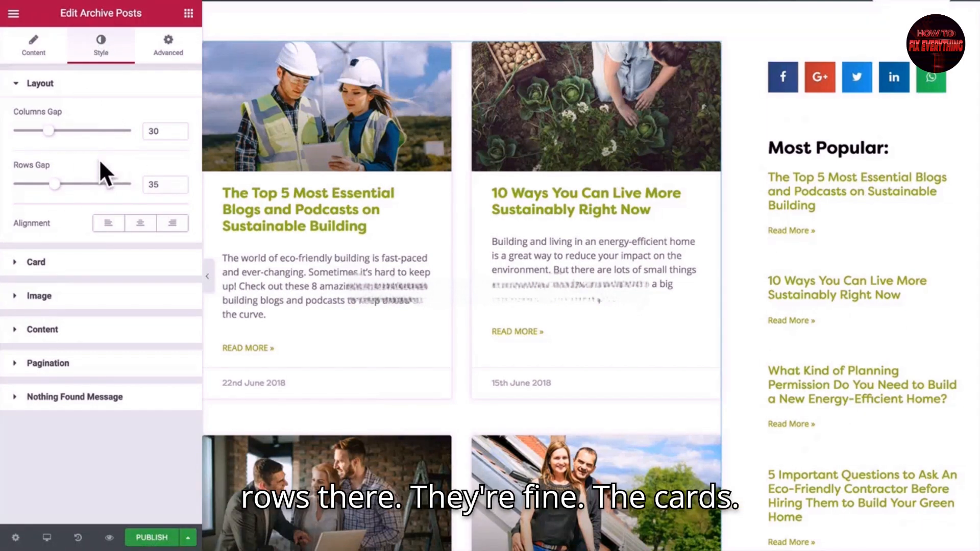
{"action": "left_click", "coordinate": [17, 262]}
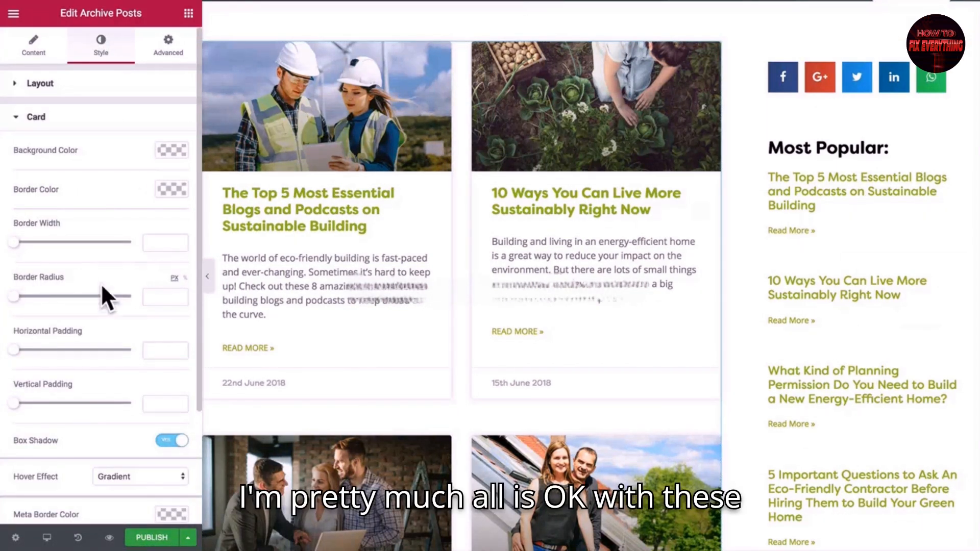
{"action": "scroll", "coordinate": [105, 330], "scroll_direction": "down", "scroll_amount": 3}
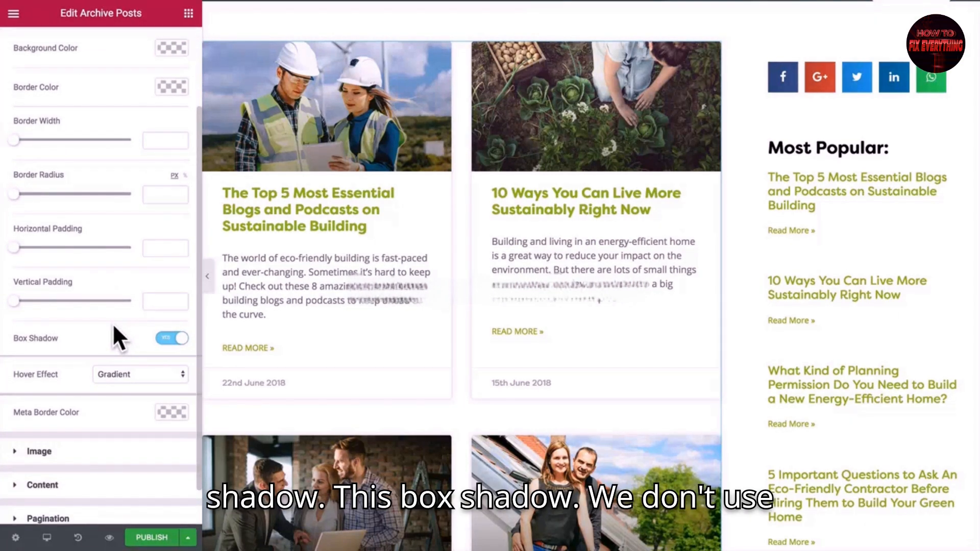
{"action": "left_click", "coordinate": [172, 338]}
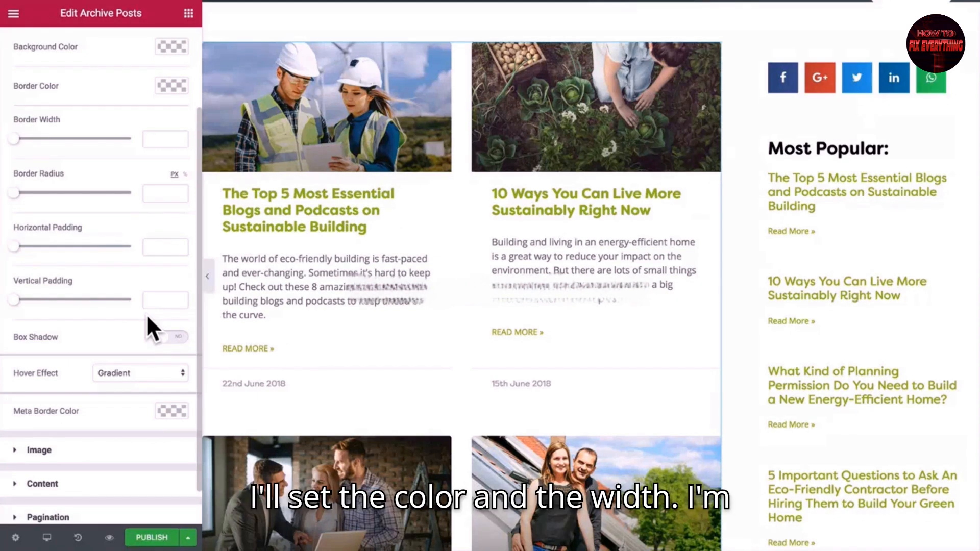
Try a dark border colour (#2f464c) with a border width of 1 on the post cards
{"action": "scroll", "coordinate": [174, 121], "scroll_direction": "up", "scroll_amount": 1}
{"action": "left_click", "coordinate": [170, 102]}
{"action": "left_click", "coordinate": [88, 262]}
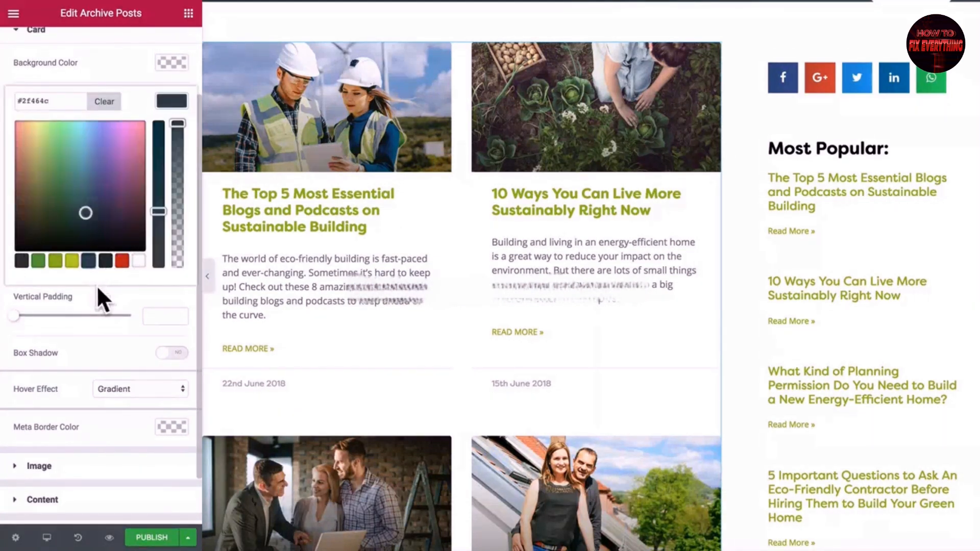
{"action": "left_click", "coordinate": [96, 287]}
{"action": "left_click_drag", "start_coordinate": [12, 156], "coordinate": [19, 158]}
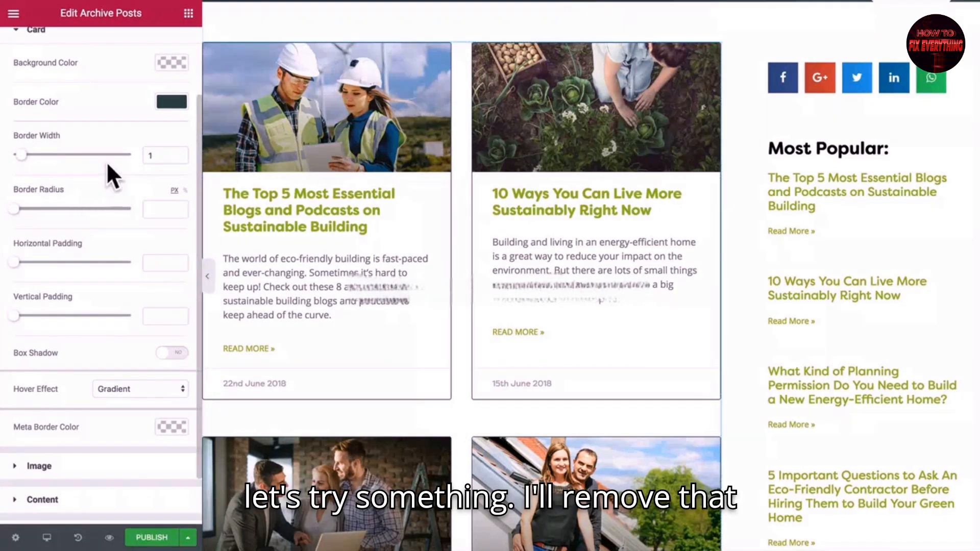
Clear the cards' border colour and set the border width to 0
{"action": "left_click", "coordinate": [170, 102]}
{"action": "left_click", "coordinate": [103, 100]}
{"action": "left_click", "coordinate": [101, 286]}
{"action": "left_click_drag", "start_coordinate": [20, 156], "coordinate": [14, 156]}
Give the section holding the listing and sidebar a dark swatch background colour (47,70,76) at very low opacity, and preview the page
{"action": "scroll", "coordinate": [327, 256], "scroll_direction": "up", "scroll_amount": 1}
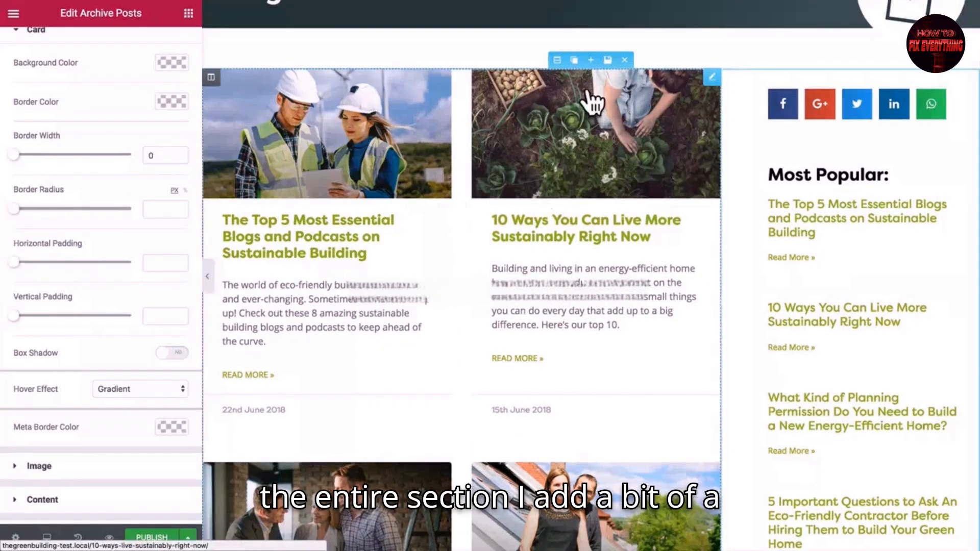
{"action": "left_click", "coordinate": [557, 60]}
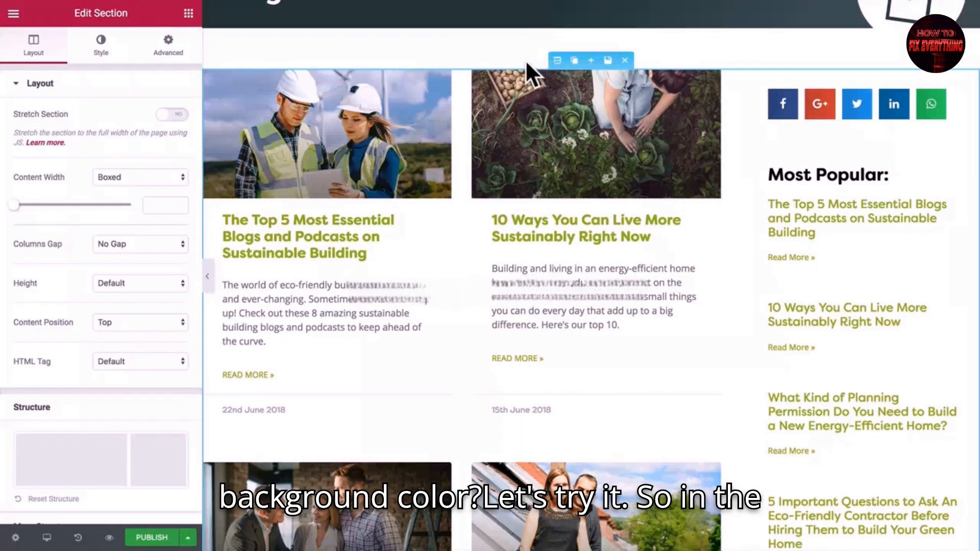
{"action": "left_click", "coordinate": [101, 48]}
{"action": "left_click", "coordinate": [106, 160]}
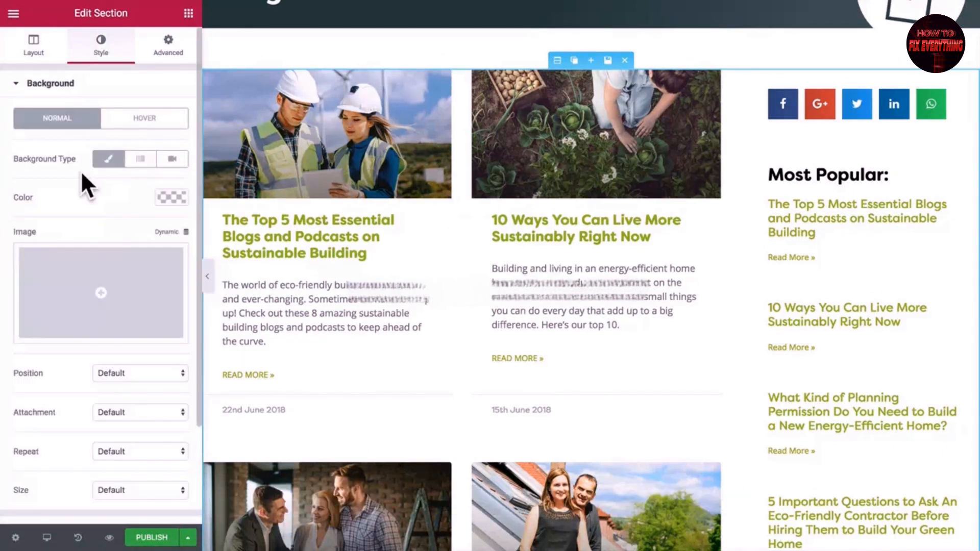
{"action": "left_click", "coordinate": [173, 198]}
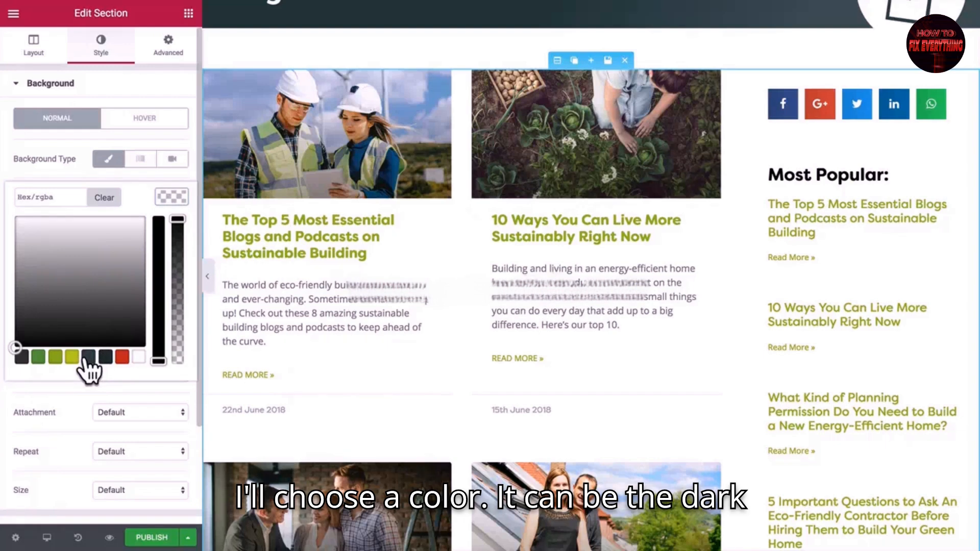
{"action": "scroll", "coordinate": [280, 346], "scroll_direction": "up", "scroll_amount": 1}
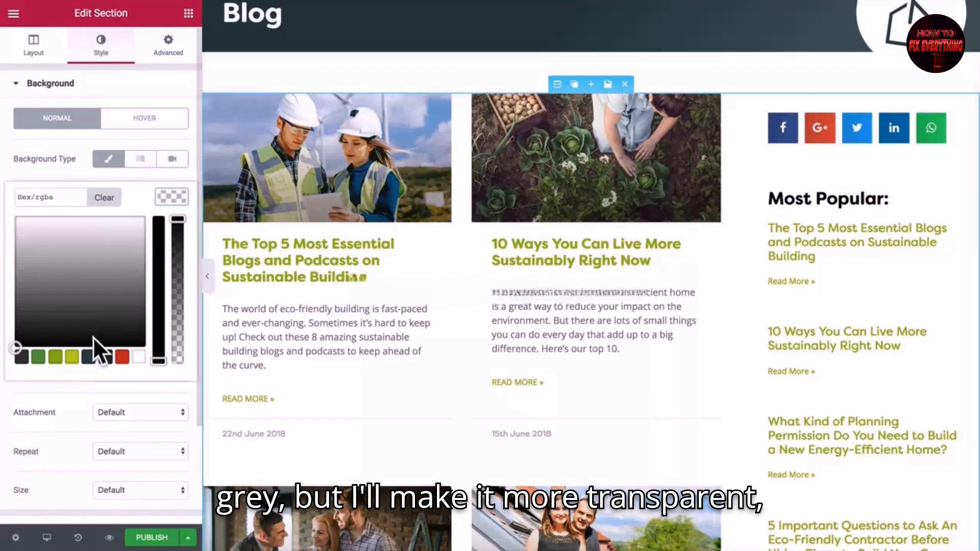
{"action": "left_click", "coordinate": [88, 357]}
{"action": "left_click_drag", "start_coordinate": [177, 226], "coordinate": [172, 347]}
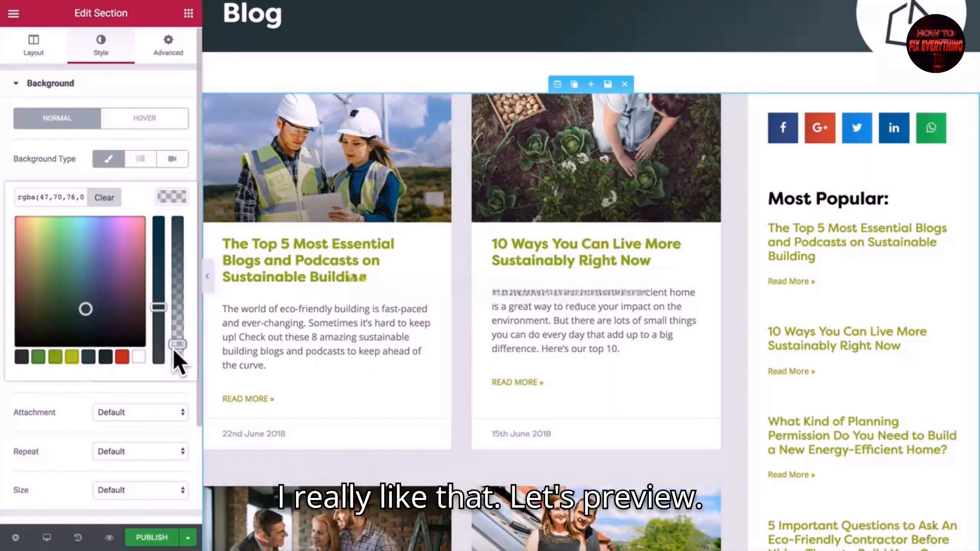
{"action": "left_click", "coordinate": [207, 276]}
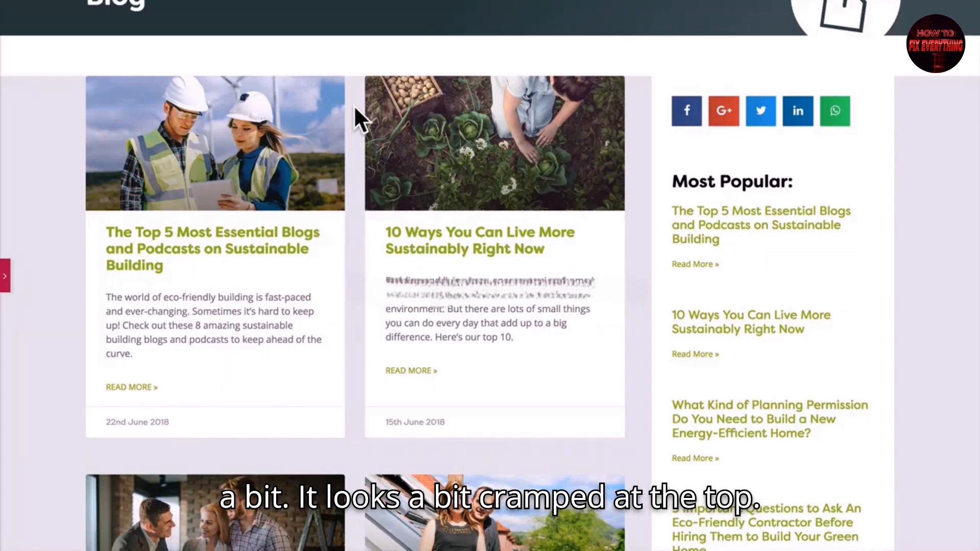
{"action": "key", "text": "super+p"}
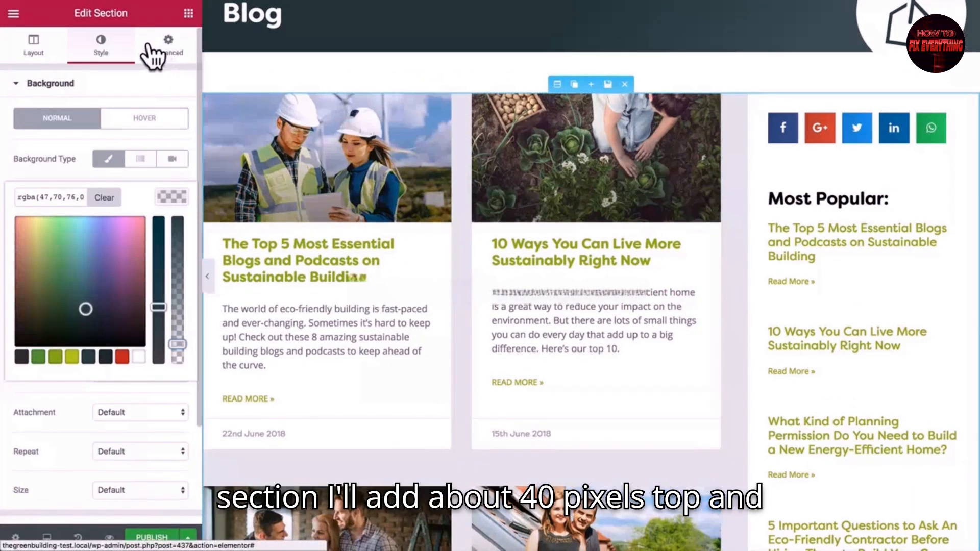
Set the section's padding to 40 px at the top and bottom and 30 px on the right and left
{"action": "left_click", "coordinate": [171, 51]}
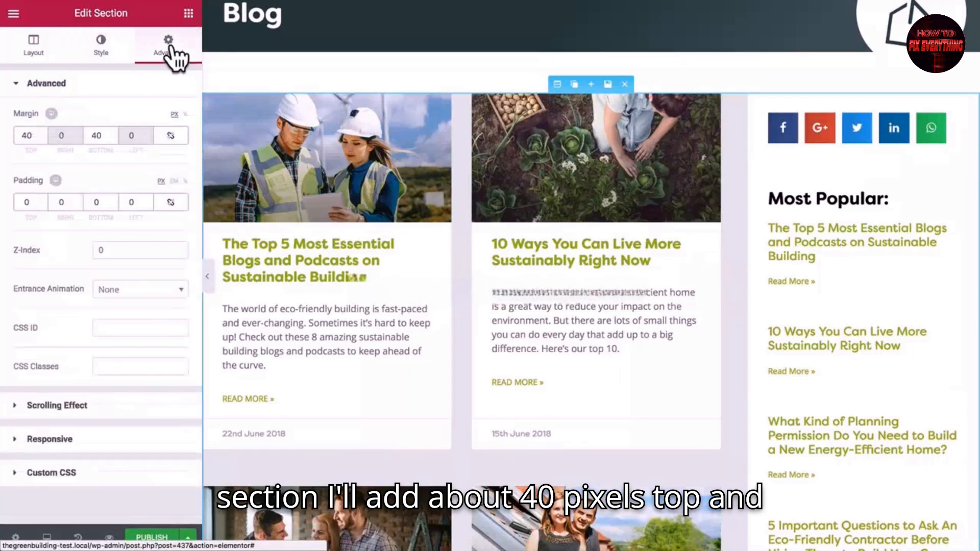
{"action": "left_click", "coordinate": [30, 202]}
{"action": "type", "text": "4"}
{"action": "key", "text": "Tab"}
{"action": "key", "text": "Tab"}
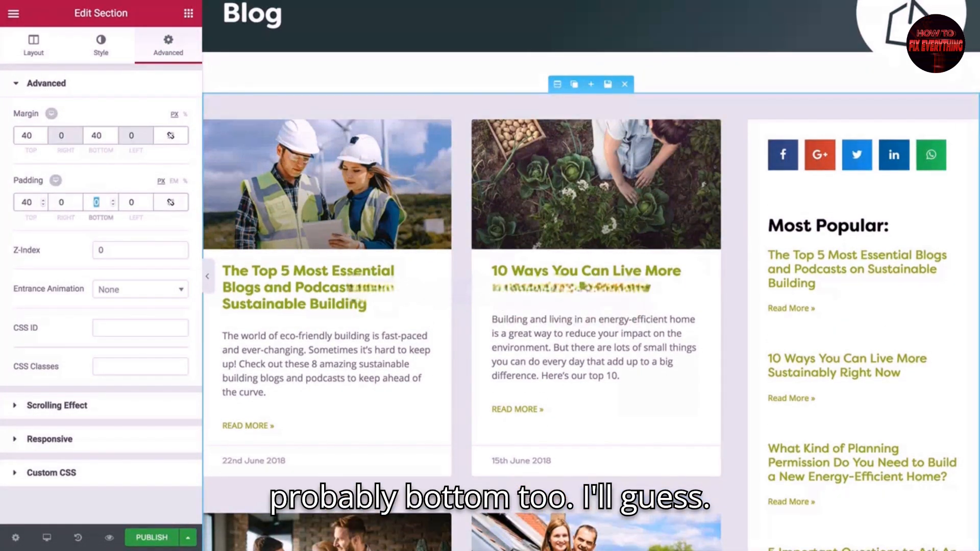
{"action": "type", "text": "40"}
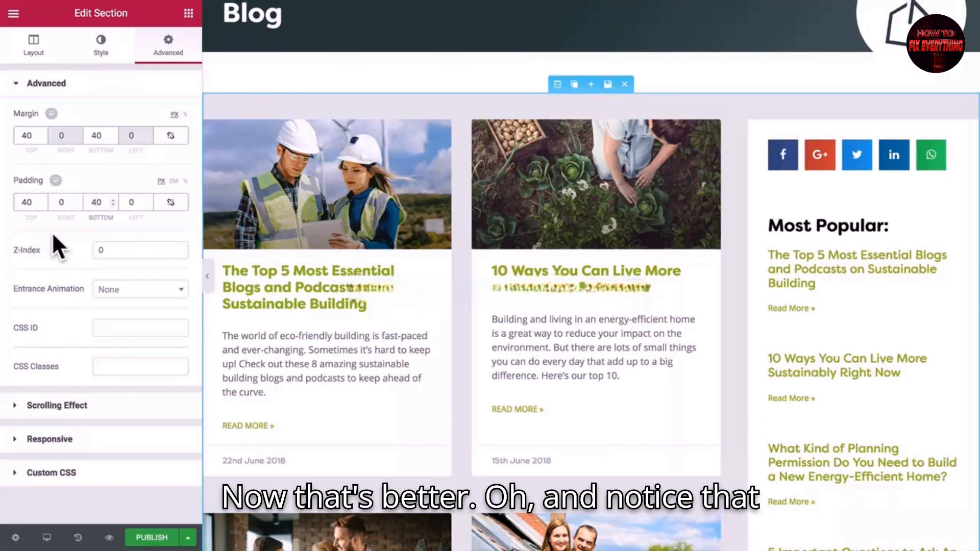
{"action": "left_click", "coordinate": [59, 203]}
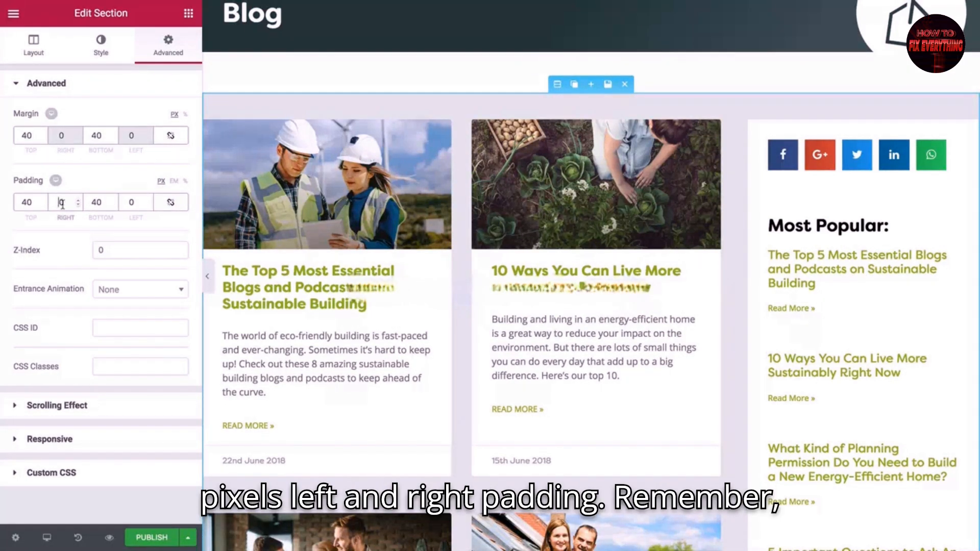
{"action": "type", "text": "3"}
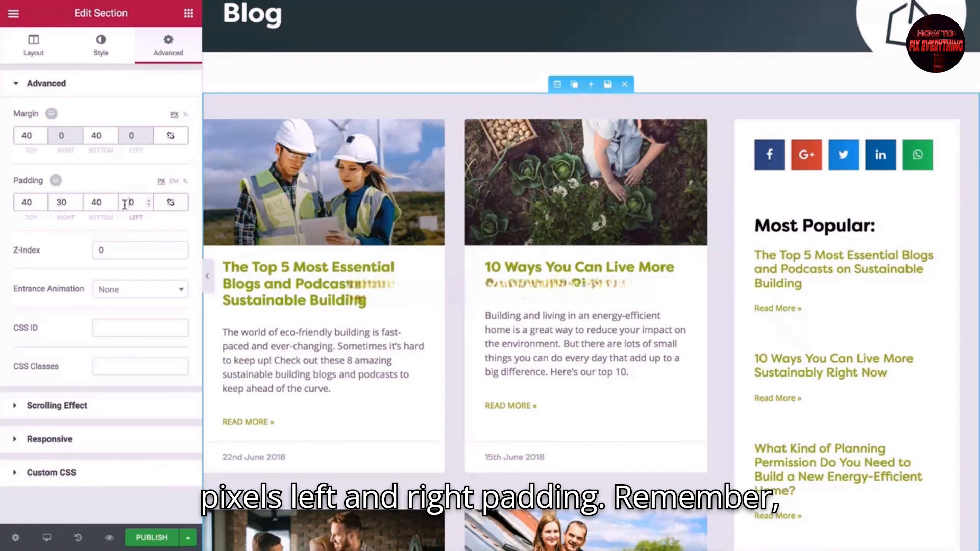
{"action": "type", "text": "3"}
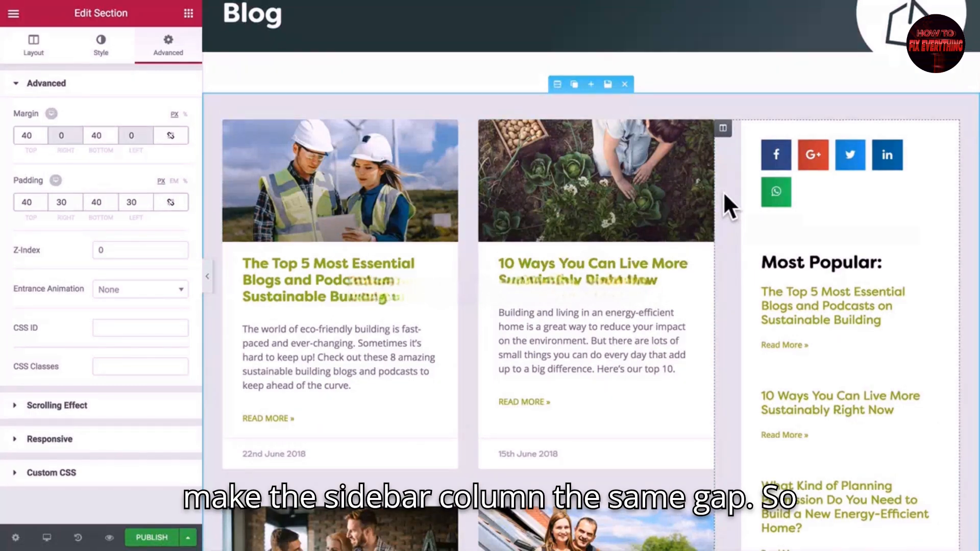
Set the sidebar column's left margin to 30 px
{"action": "left_click", "coordinate": [722, 127]}
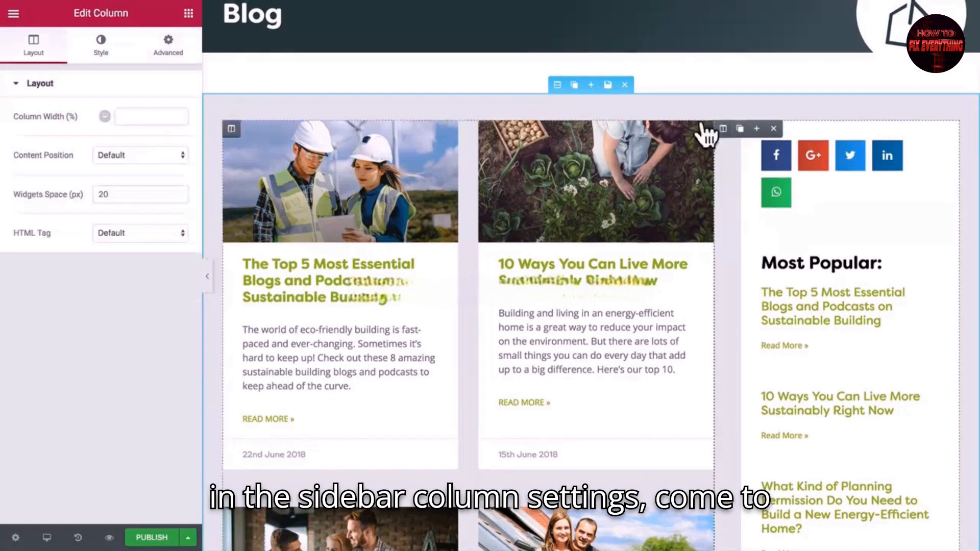
{"action": "left_click", "coordinate": [166, 49]}
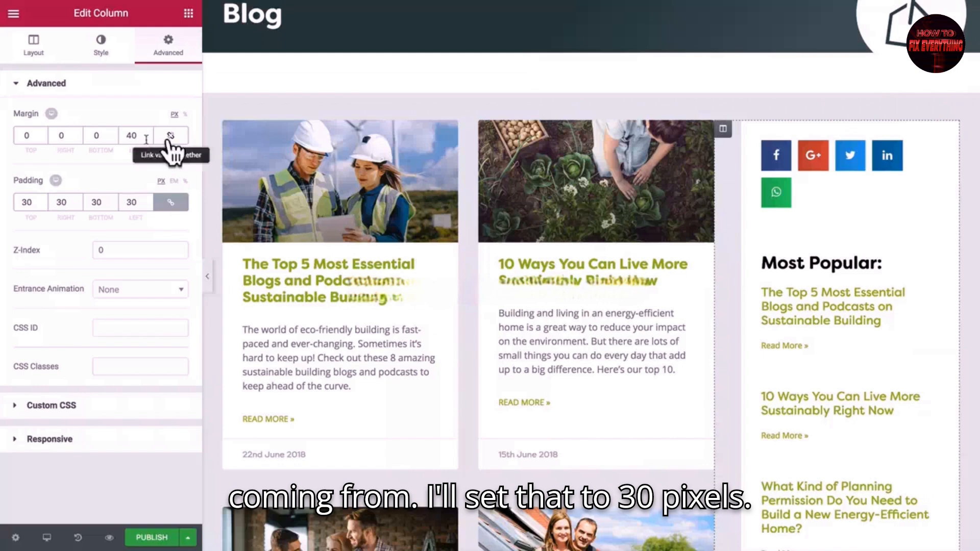
{"action": "type", "text": "3"}
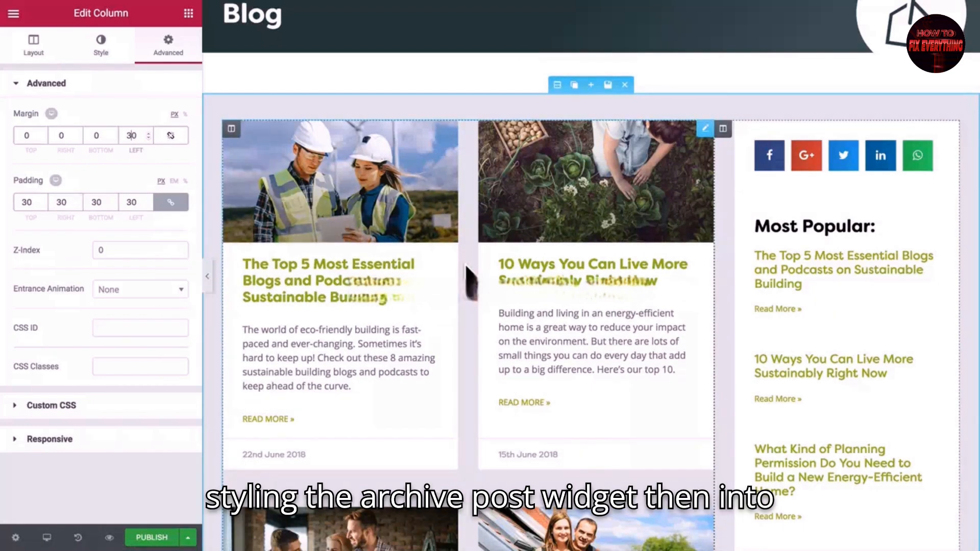
Check the Archive Posts widget's card and image styling, and set the post title colour to dark #2f464c
{"action": "left_click", "coordinate": [466, 226]}
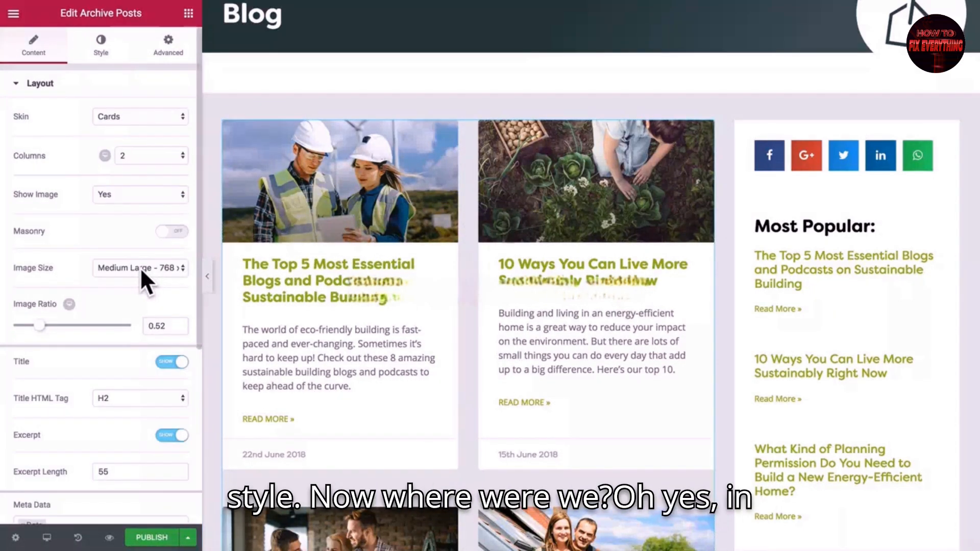
{"action": "left_click", "coordinate": [106, 56]}
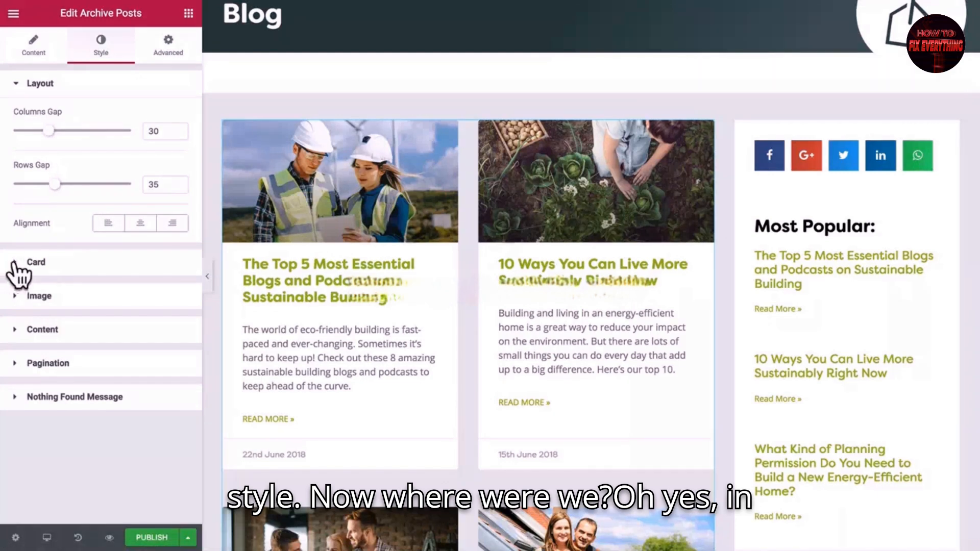
{"action": "left_click", "coordinate": [36, 262]}
{"action": "scroll", "coordinate": [96, 327], "scroll_direction": "down", "scroll_amount": 2}
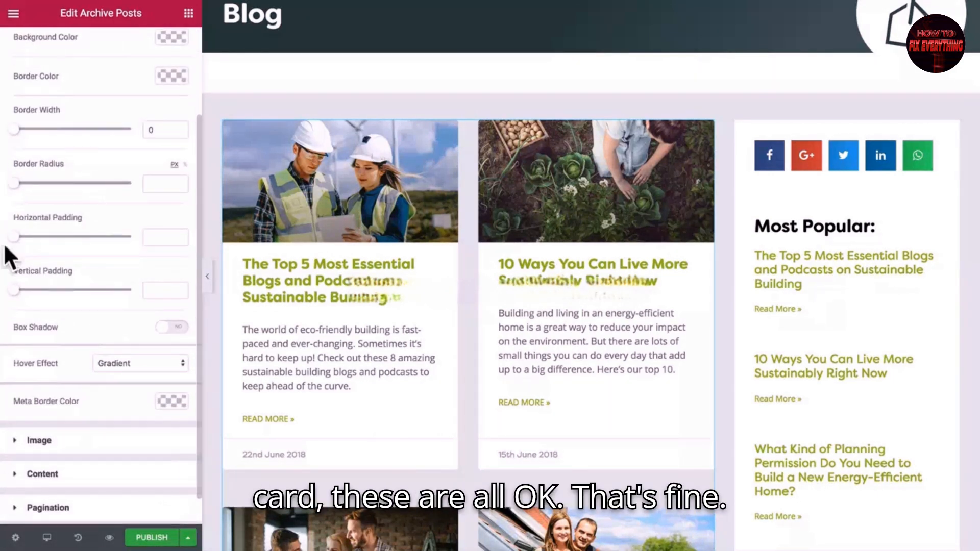
{"action": "scroll", "coordinate": [94, 332], "scroll_direction": "down", "scroll_amount": 1}
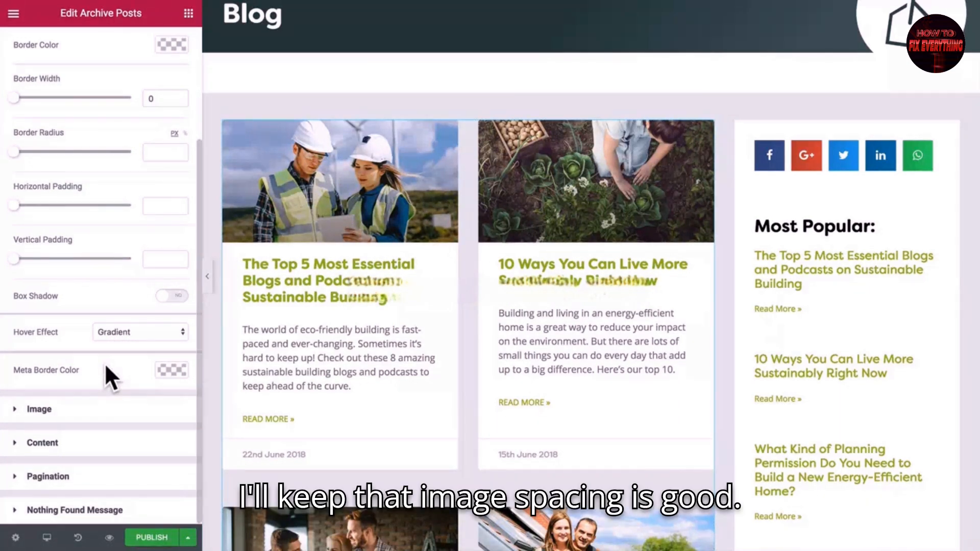
{"action": "left_click", "coordinate": [17, 410]}
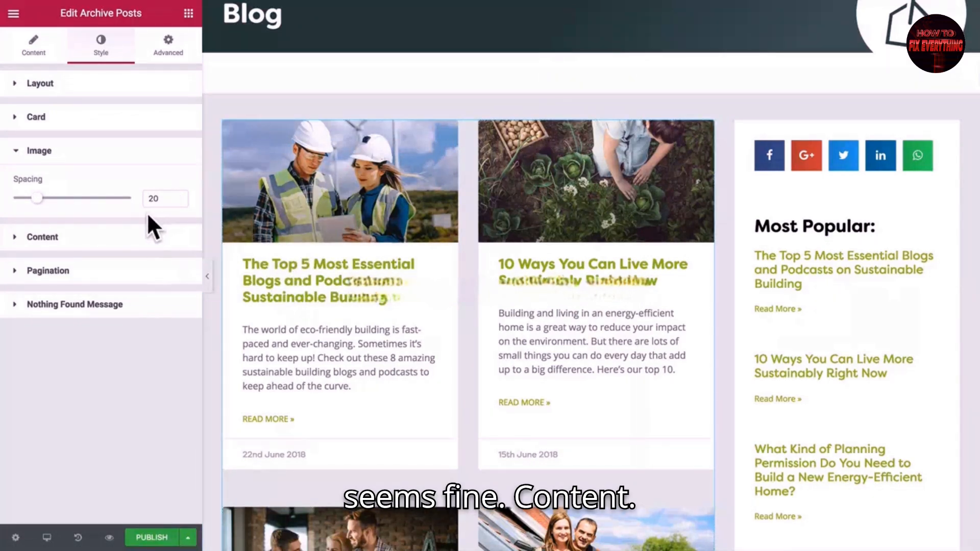
{"action": "left_click", "coordinate": [11, 237]}
{"action": "scroll", "coordinate": [109, 342], "scroll_direction": "down", "scroll_amount": 2}
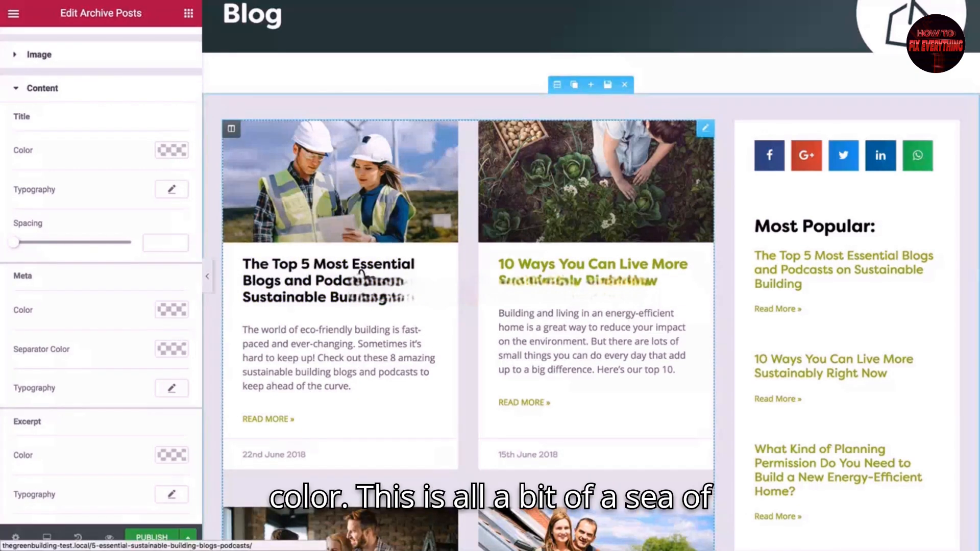
{"action": "left_click", "coordinate": [171, 150]}
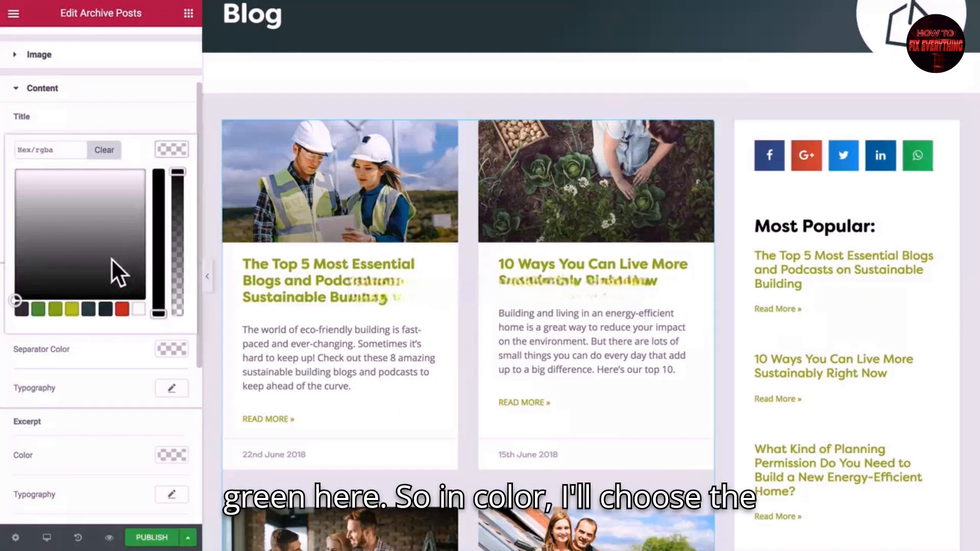
{"action": "left_click", "coordinate": [89, 307]}
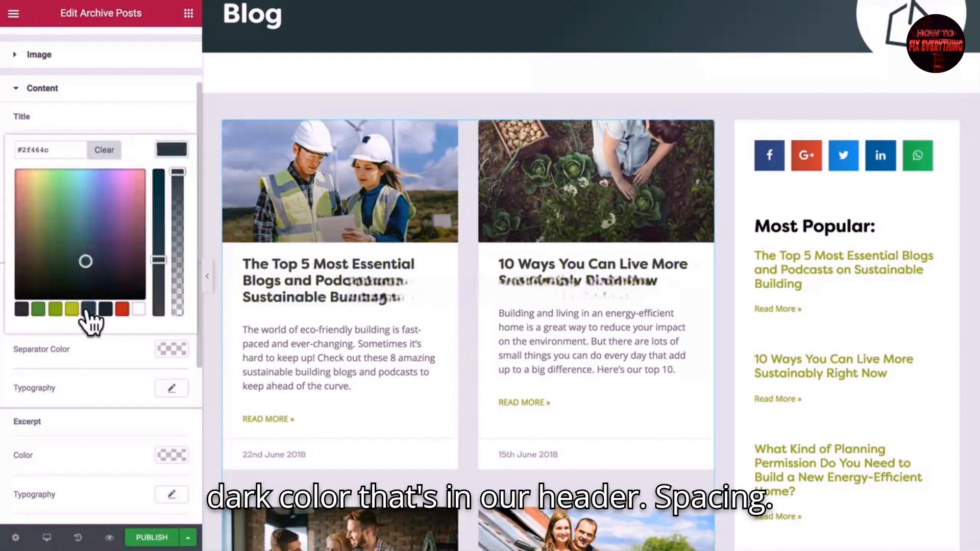
{"action": "left_click", "coordinate": [104, 339]}
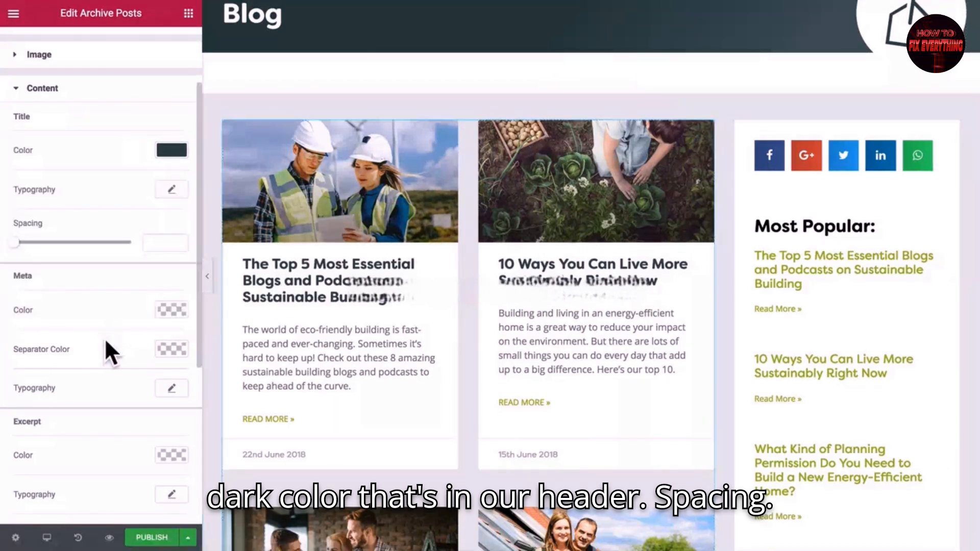
Try a post title spacing of 20, reduce it to 15, and review the remaining content styling options
{"action": "left_click", "coordinate": [155, 240]}
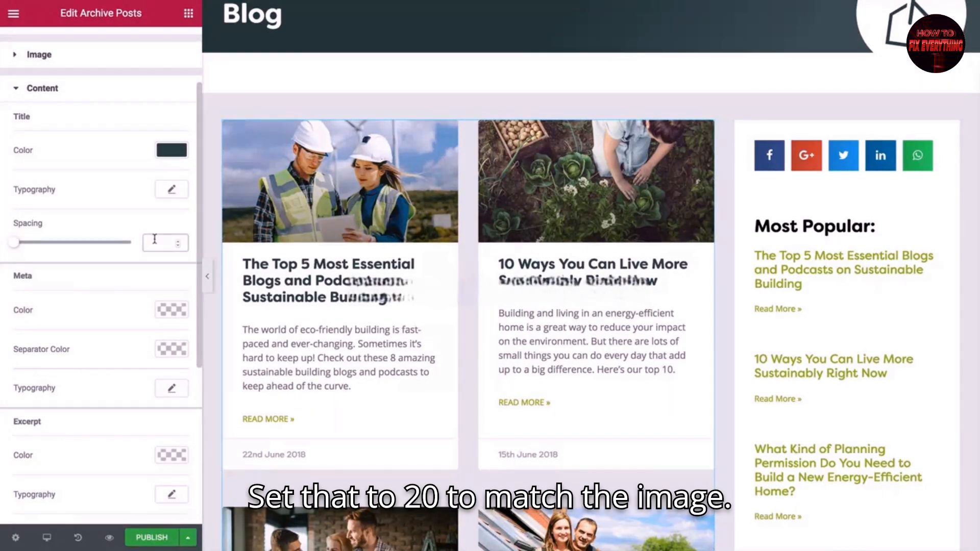
{"action": "type", "text": "20"}
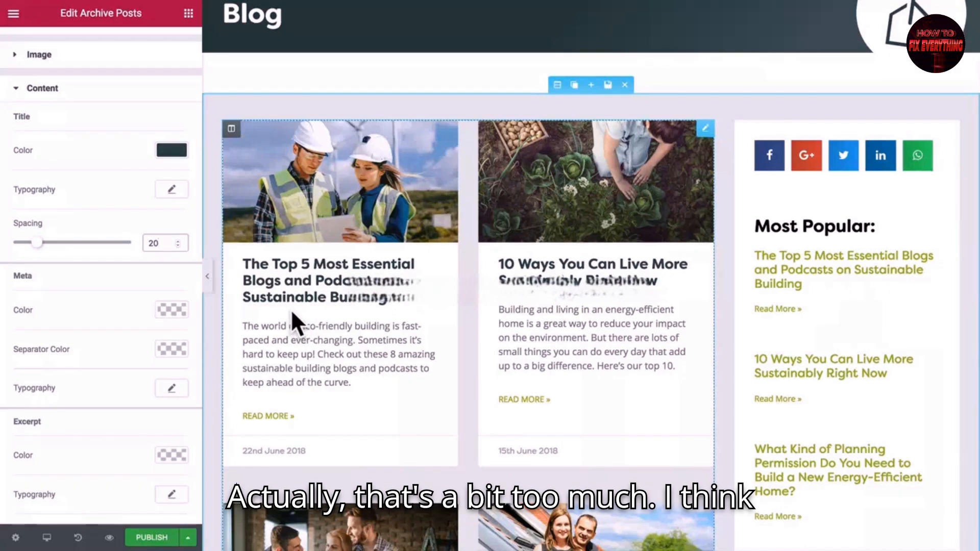
{"action": "key", "text": "BackSpace"}
{"action": "key", "text": "BackSpace"}
{"action": "type", "text": "15"}
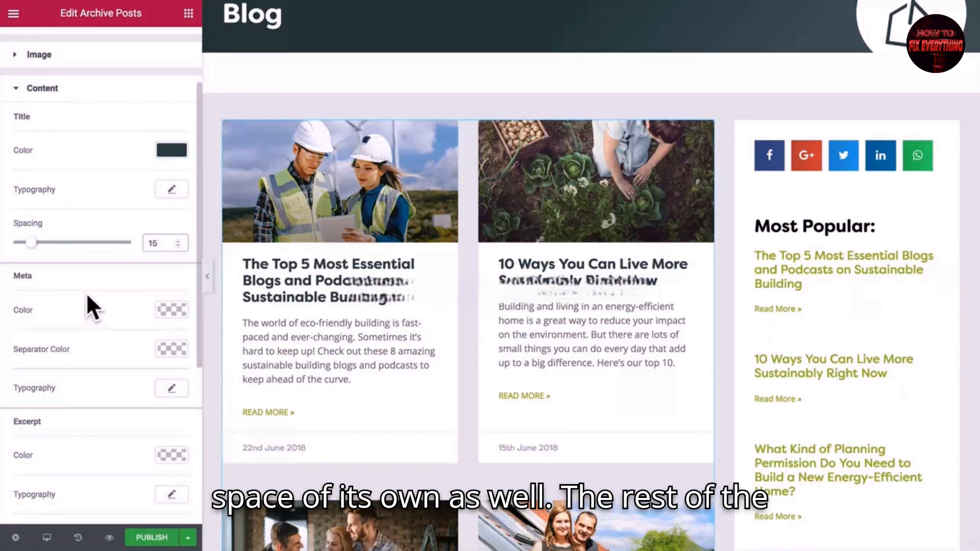
{"action": "scroll", "coordinate": [93, 307], "scroll_direction": "down", "scroll_amount": 2}
{"action": "scroll", "coordinate": [78, 356], "scroll_direction": "down", "scroll_amount": 6}
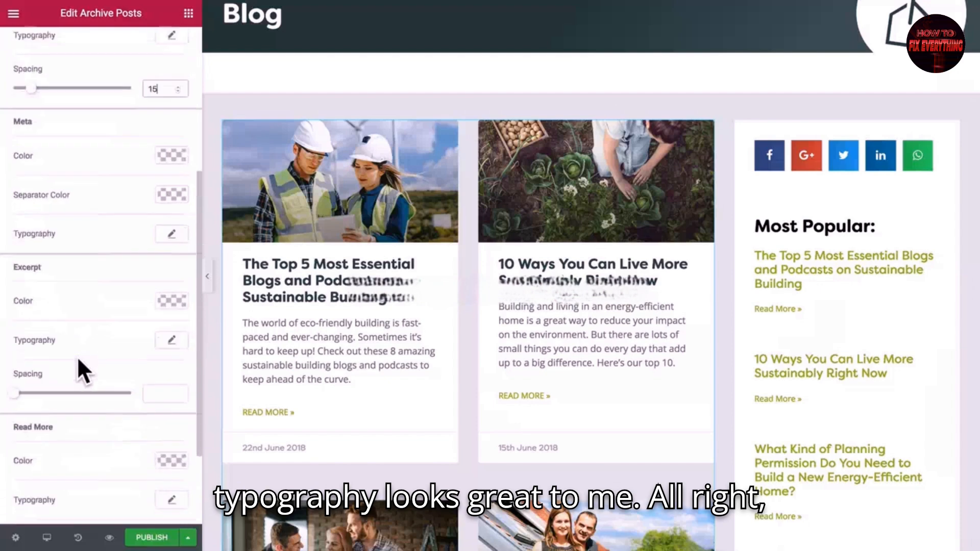
{"action": "scroll", "coordinate": [78, 356], "scroll_direction": "up", "scroll_amount": 9}
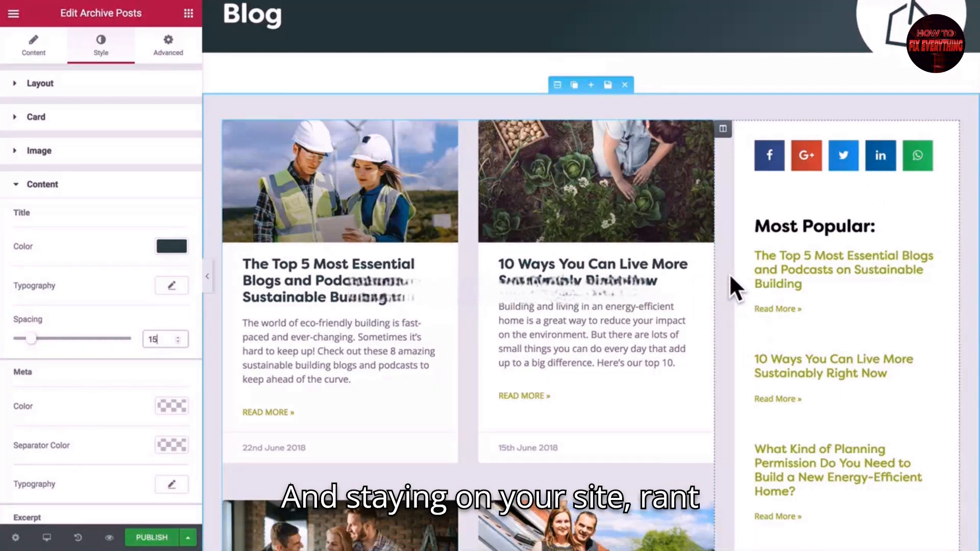
Delete the social share buttons, the "Most Popular:" heading and the popular posts list from the sidebar column
{"action": "mouse_move", "coordinate": [931, 150]}
{"action": "left_click", "coordinate": [880, 149]}
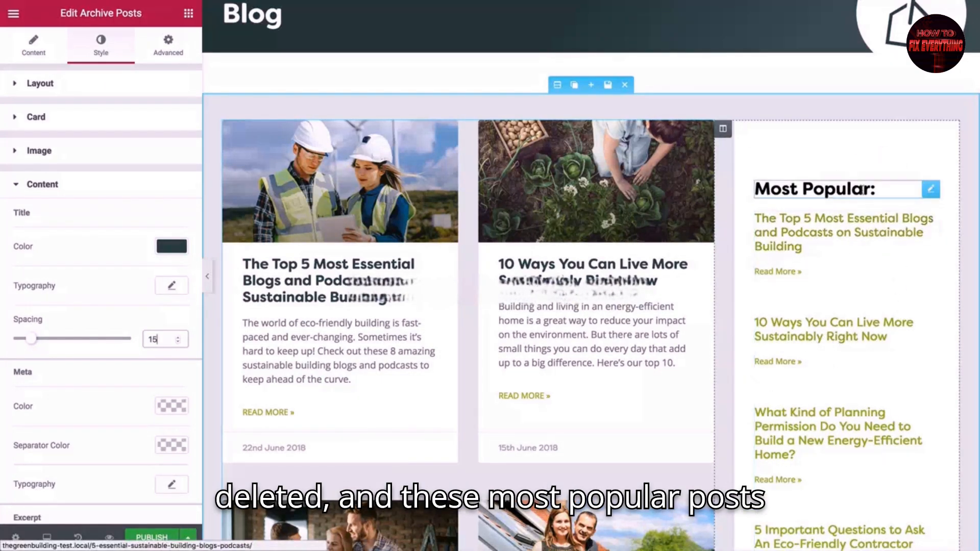
{"action": "mouse_move", "coordinate": [928, 192]}
{"action": "left_click", "coordinate": [879, 189]}
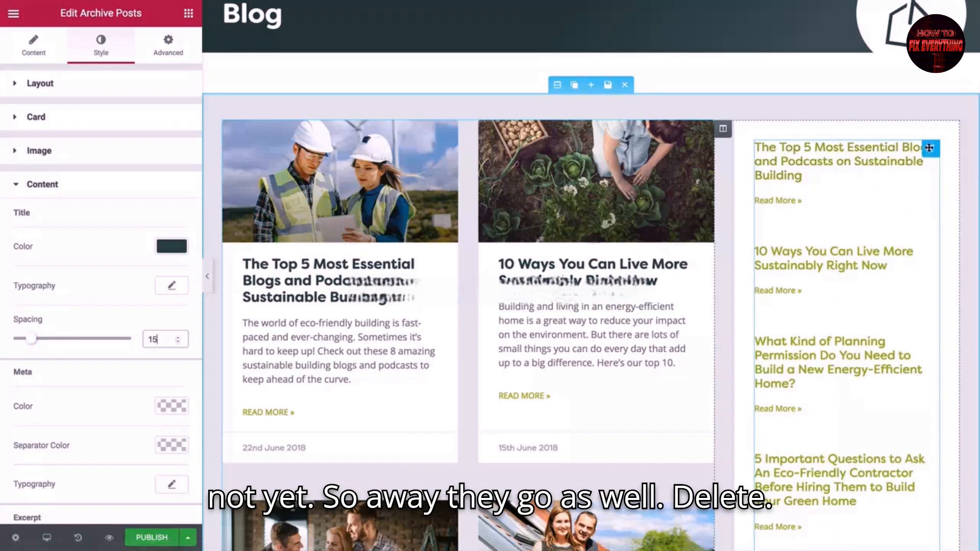
{"action": "left_click", "coordinate": [881, 149]}
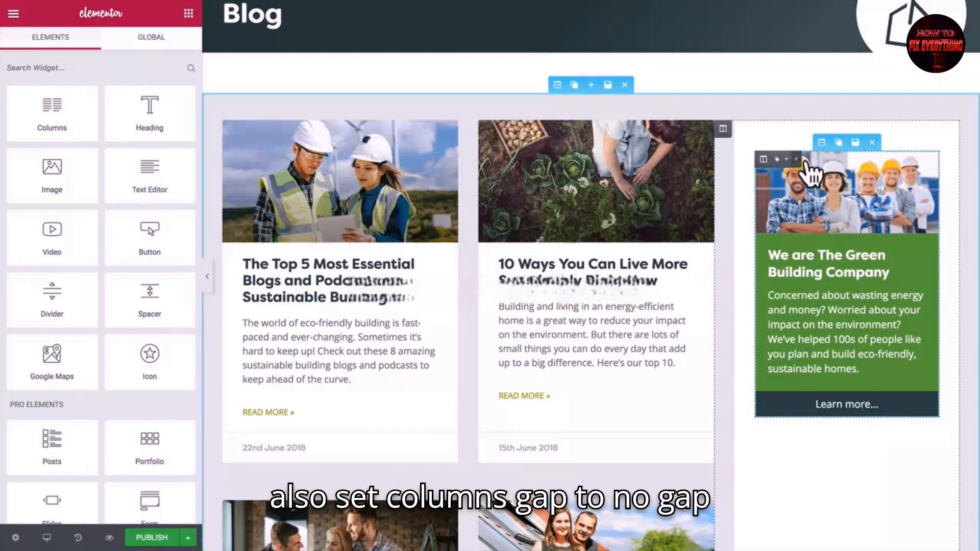
Check the company call-out's inner section columns gap and the background style of its column
{"action": "left_click", "coordinate": [821, 141]}
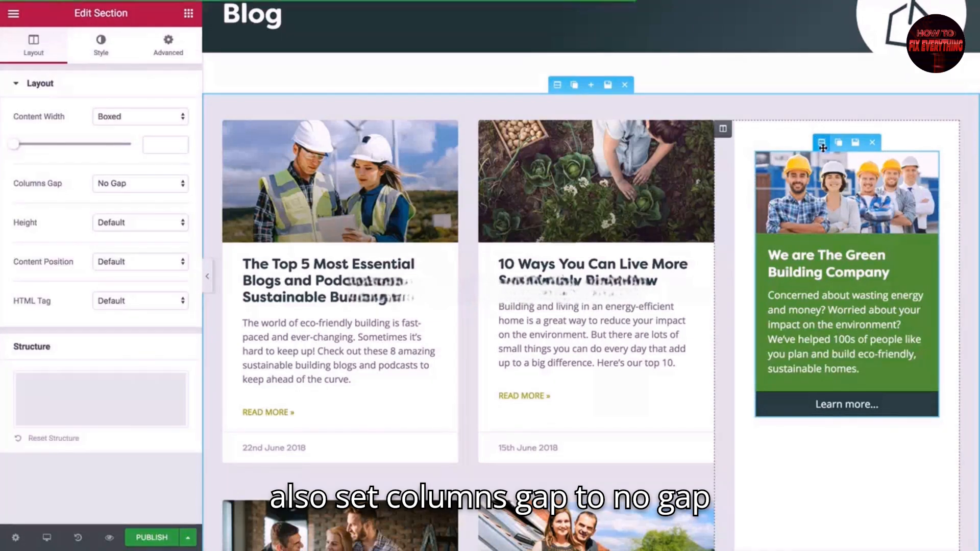
{"action": "left_click", "coordinate": [103, 184]}
{"action": "left_click", "coordinate": [123, 183]}
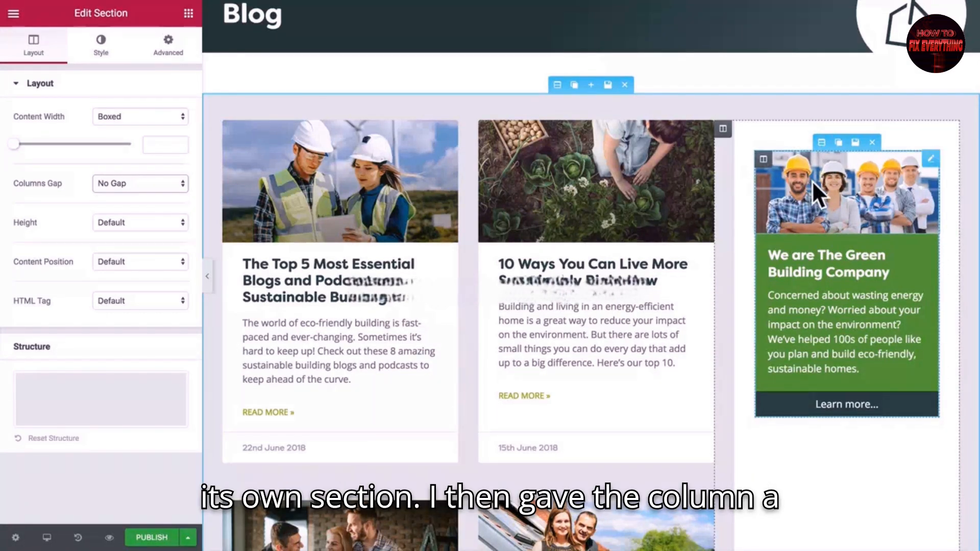
{"action": "left_click", "coordinate": [762, 159]}
{"action": "left_click", "coordinate": [105, 52]}
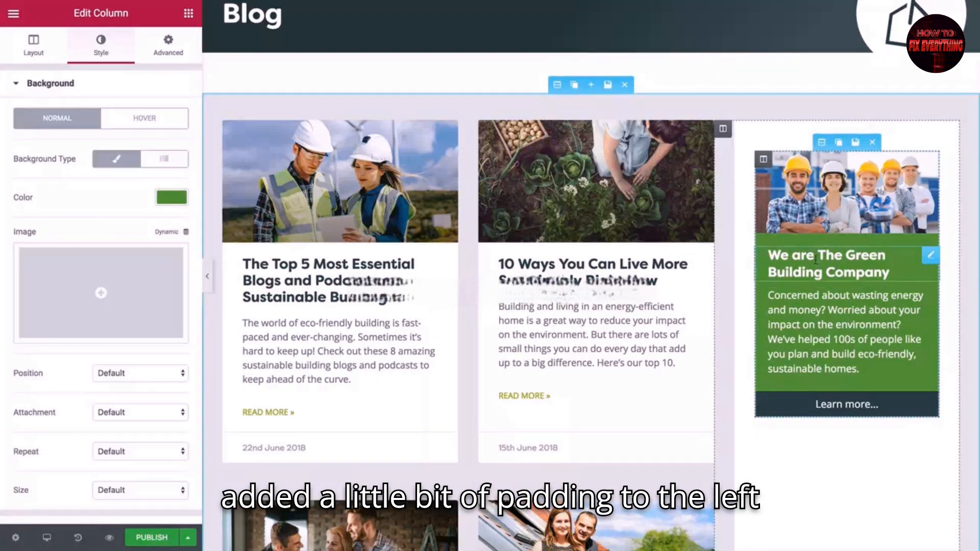
Check the margin and padding settings of the call-out's heading and text block
{"action": "left_click", "coordinate": [888, 269]}
{"action": "left_click", "coordinate": [168, 46]}
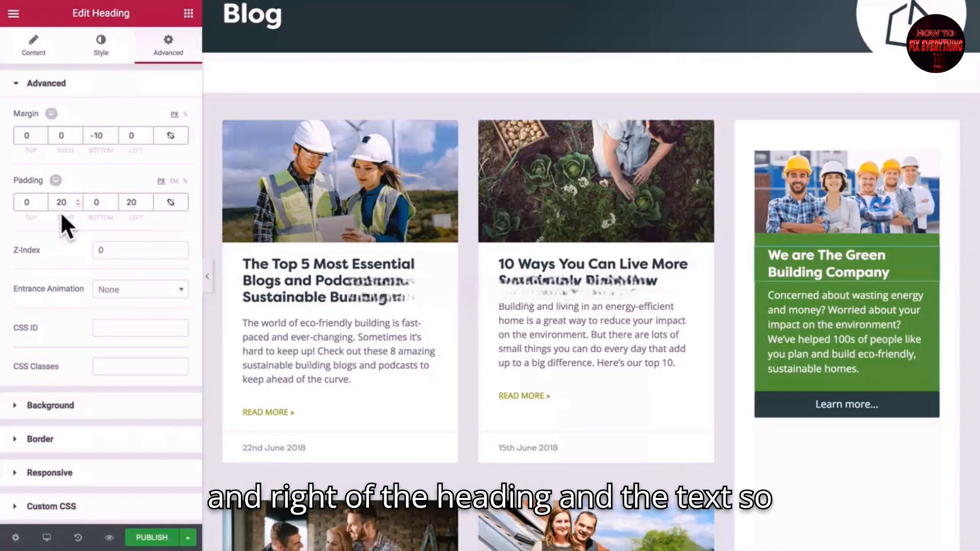
{"action": "left_click", "coordinate": [898, 312]}
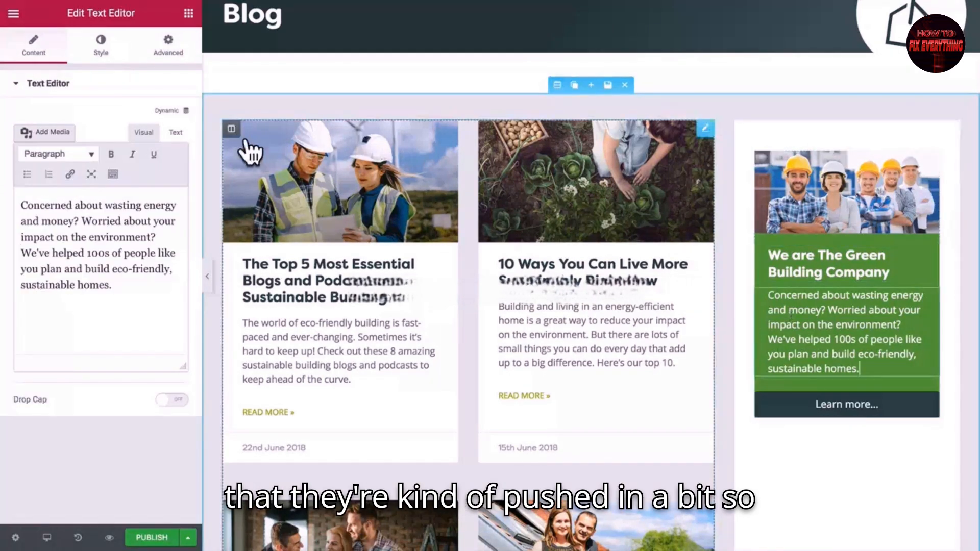
{"action": "left_click", "coordinate": [173, 51]}
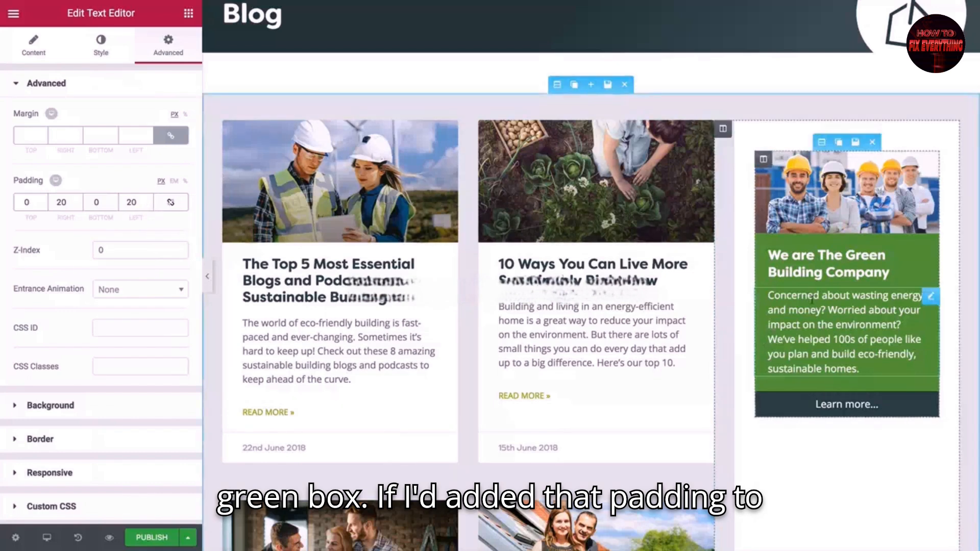
Try a padding of 20 px on all sides of the call-out's column, and clear it again
{"action": "left_click", "coordinate": [762, 159]}
{"action": "left_click", "coordinate": [173, 48]}
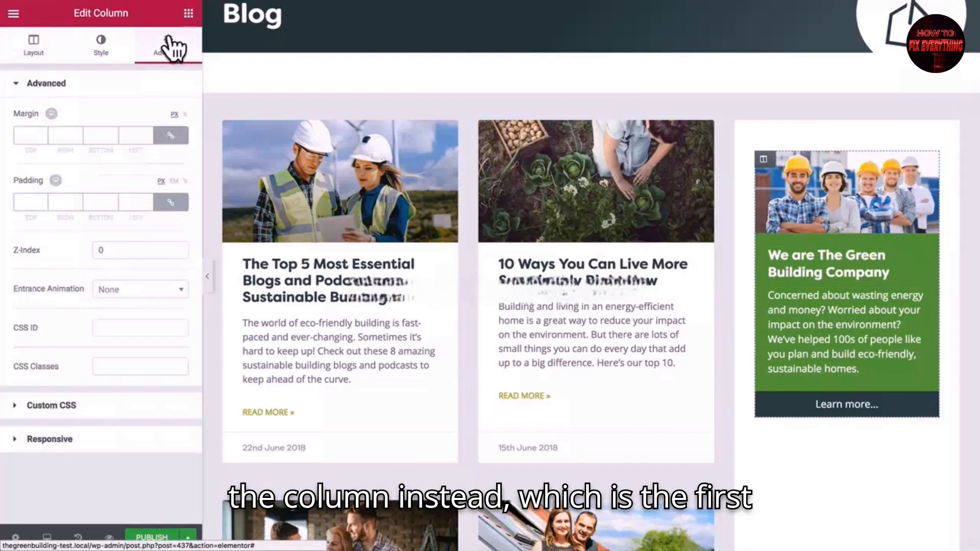
{"action": "left_click", "coordinate": [20, 201]}
{"action": "type", "text": "20"}
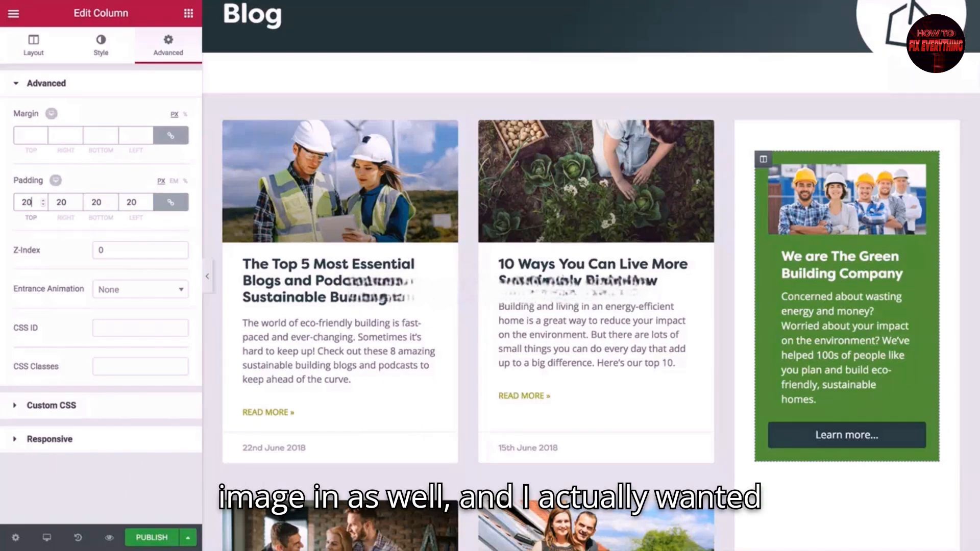
{"action": "key", "text": "BackSpace"}
{"action": "key", "text": "BackSpace"}
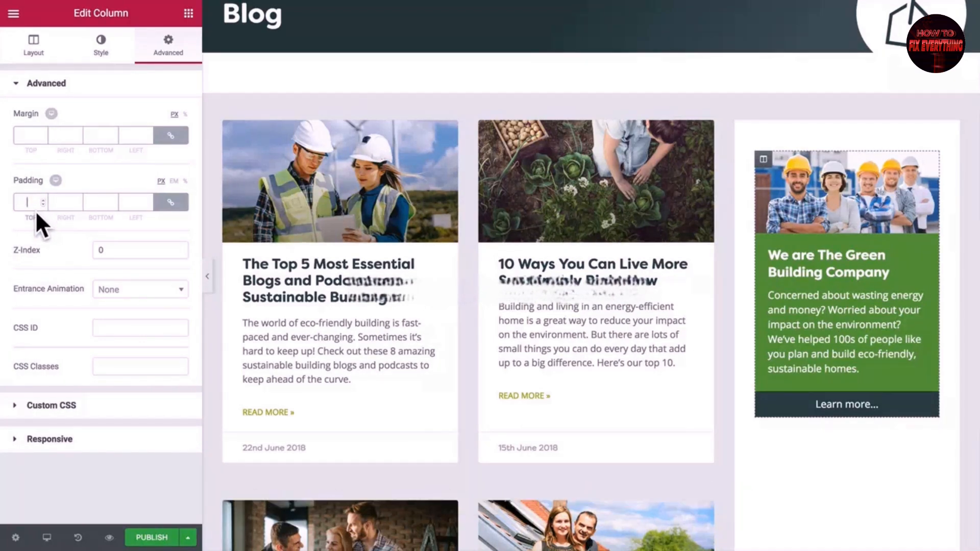
Review the call-out's text block and the content settings of its "Learn more..." button
{"action": "left_click", "coordinate": [822, 274]}
{"action": "left_click", "coordinate": [819, 294]}
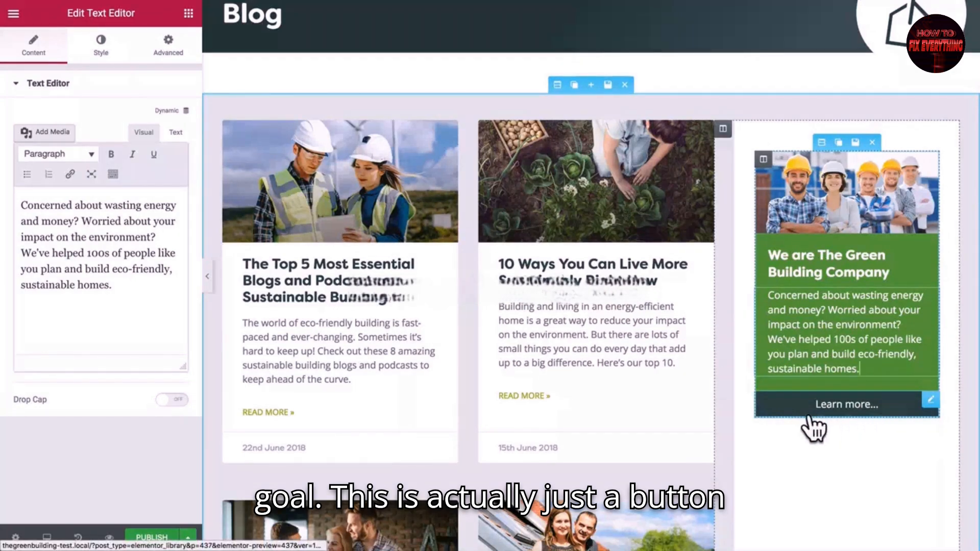
{"action": "left_click", "coordinate": [783, 409]}
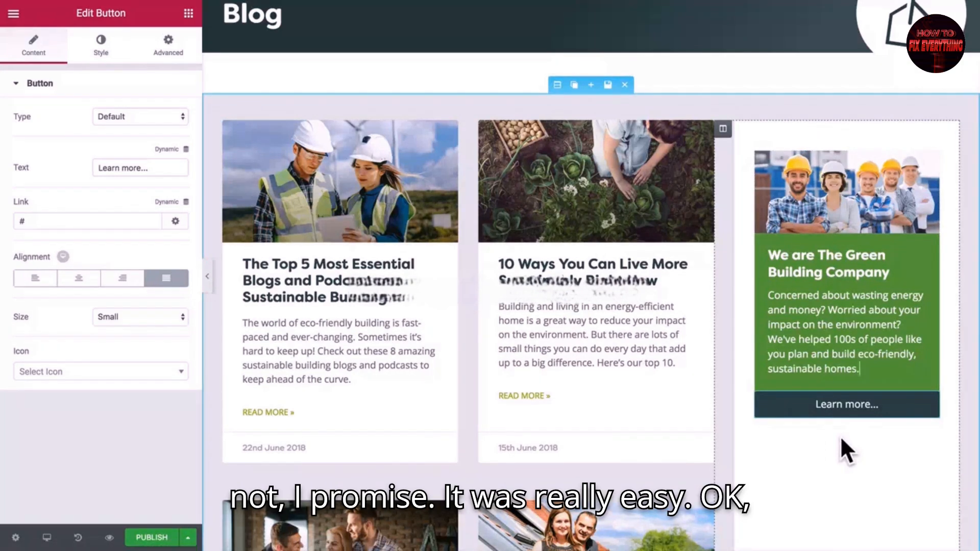
Preview the full archive page from the header down to the footer call-to-action, checking the gap beneath the posts section
{"action": "scroll", "coordinate": [841, 437], "scroll_direction": "up", "scroll_amount": 3}
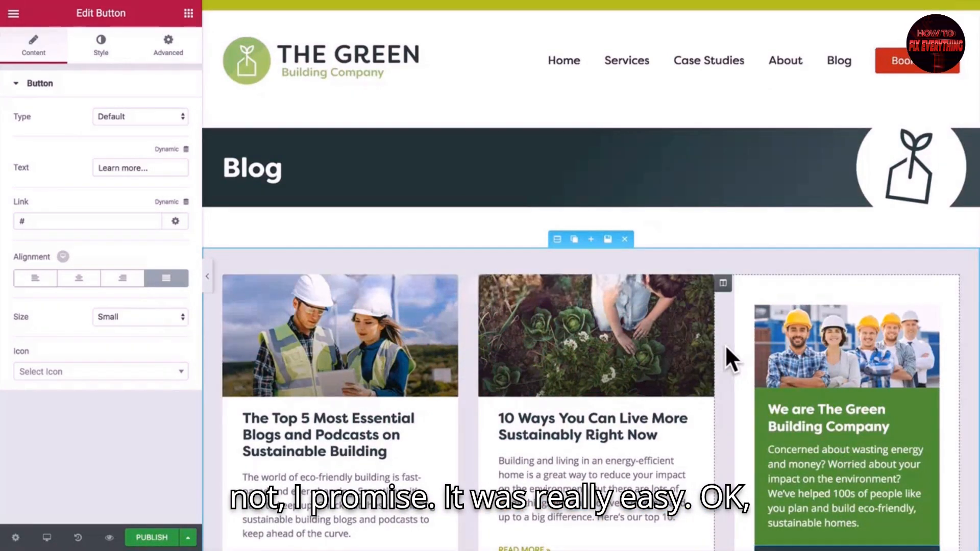
{"action": "key", "text": "ctrl+p"}
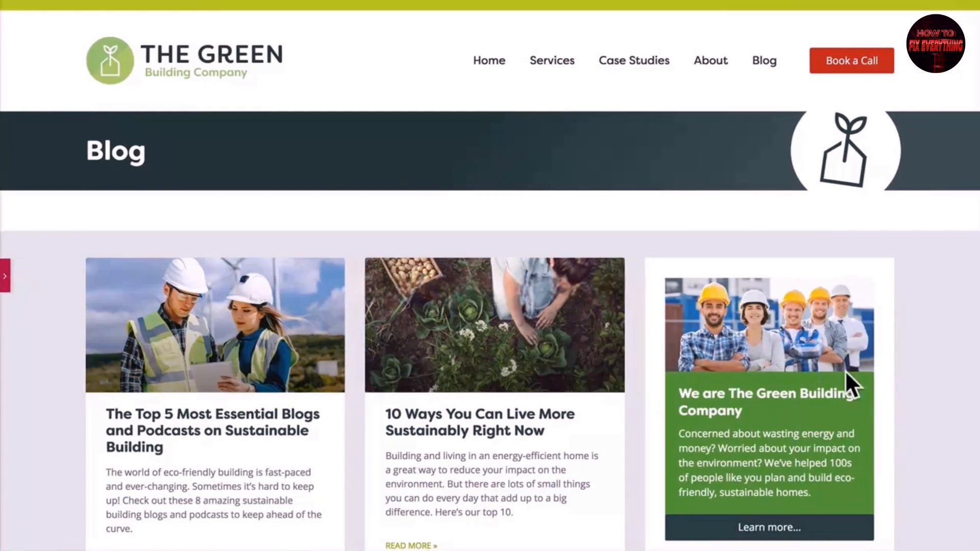
{"action": "scroll", "coordinate": [928, 432], "scroll_direction": "down", "scroll_amount": 9}
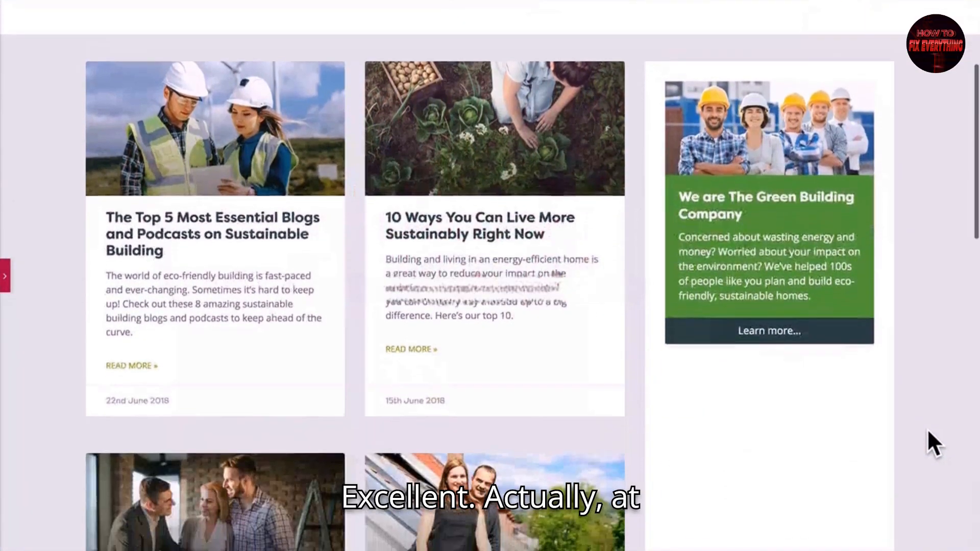
{"action": "scroll", "coordinate": [928, 431], "scroll_direction": "down", "scroll_amount": 9}
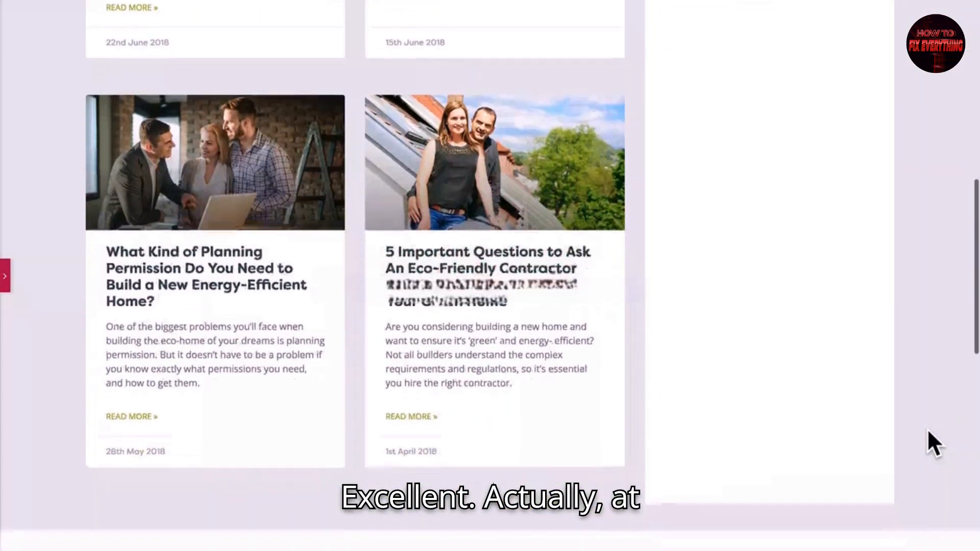
{"action": "scroll", "coordinate": [928, 431], "scroll_direction": "down", "scroll_amount": 3}
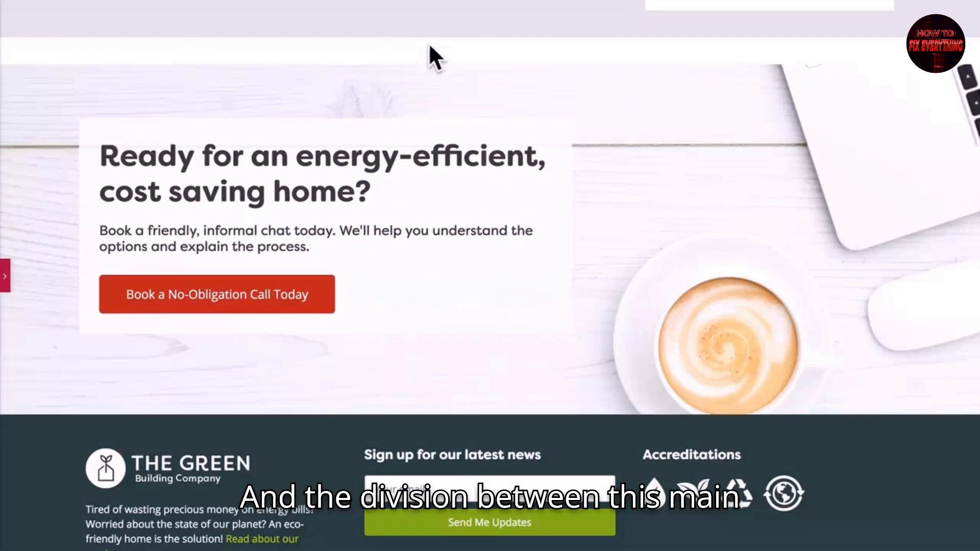
{"action": "scroll", "coordinate": [440, 136], "scroll_direction": "up", "scroll_amount": 2}
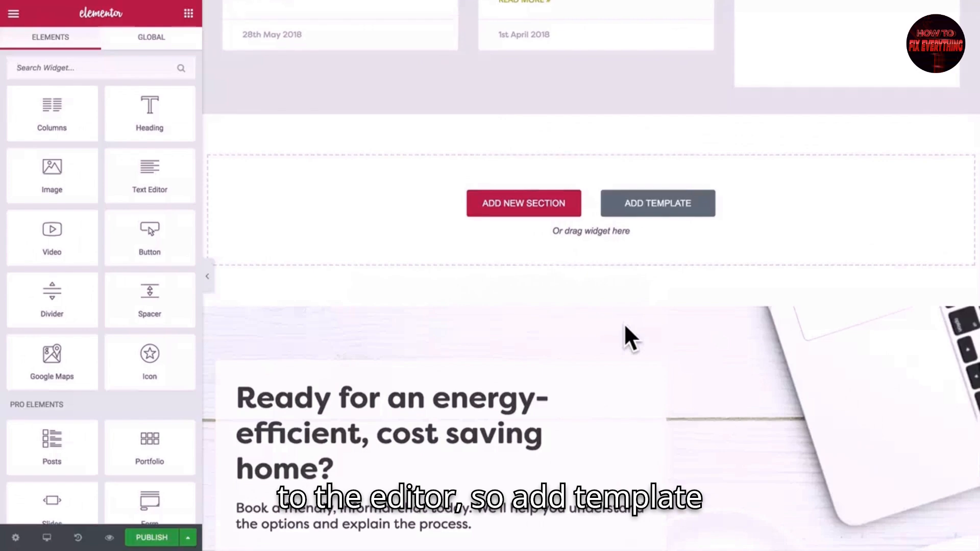
Insert the saved "Testimonial" section template below the posts section
{"action": "scroll", "coordinate": [623, 323], "scroll_direction": "down", "scroll_amount": 1}
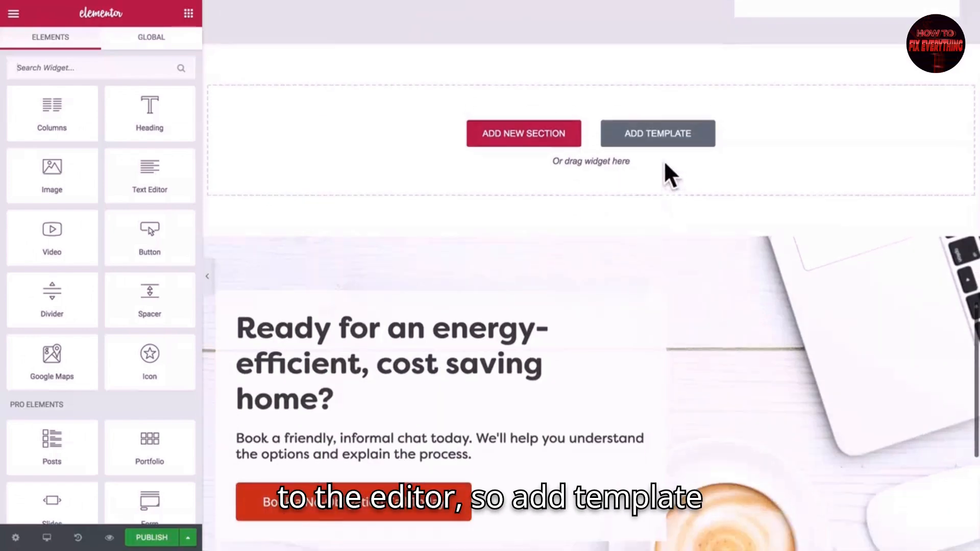
{"action": "left_click", "coordinate": [652, 137]}
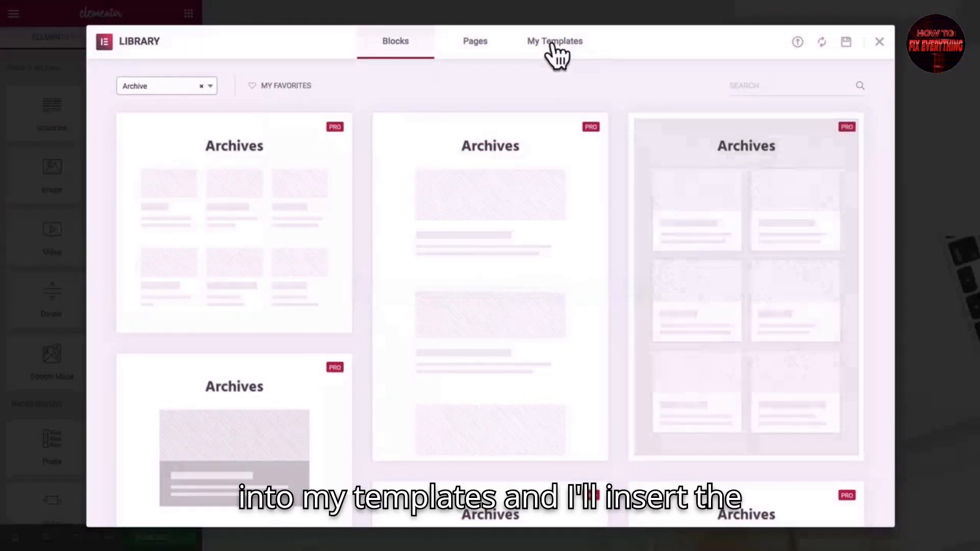
{"action": "left_click", "coordinate": [556, 42]}
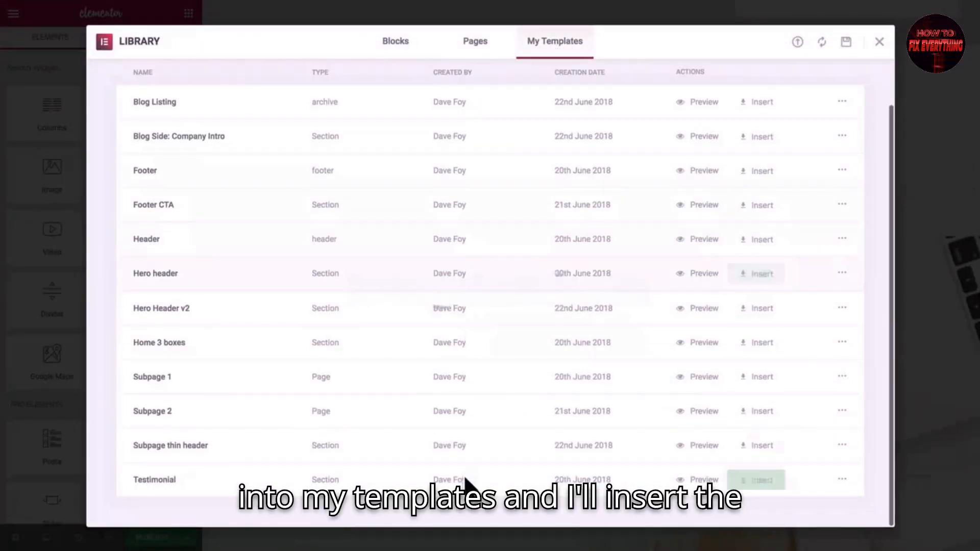
{"action": "left_click", "coordinate": [753, 481]}
{"action": "scroll", "coordinate": [660, 373], "scroll_direction": "up", "scroll_amount": 2}
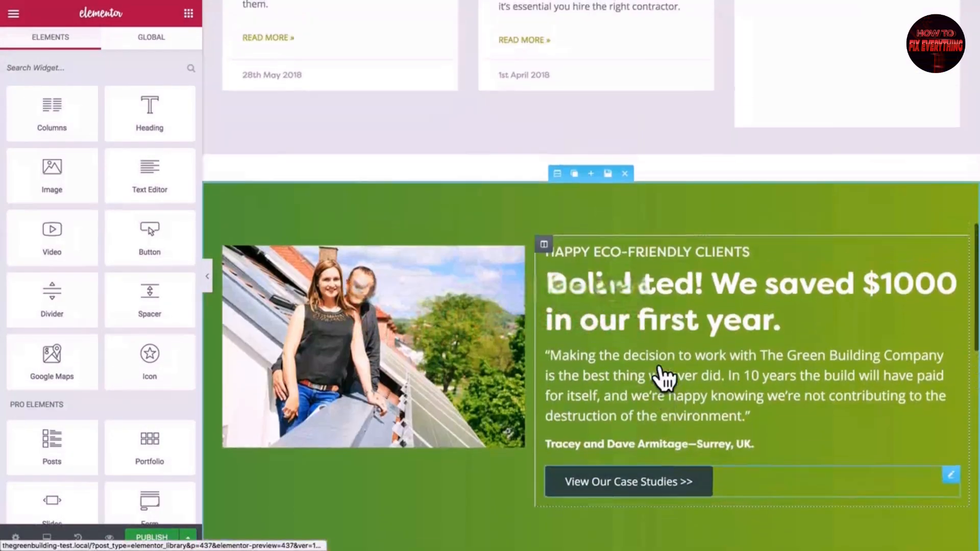
{"action": "scroll", "coordinate": [603, 217], "scroll_direction": "down", "scroll_amount": 1}
Preview the testimonial section and examine the gaps between it, the posts section and the footer call-to-action
{"action": "key", "text": "ctrl+p"}
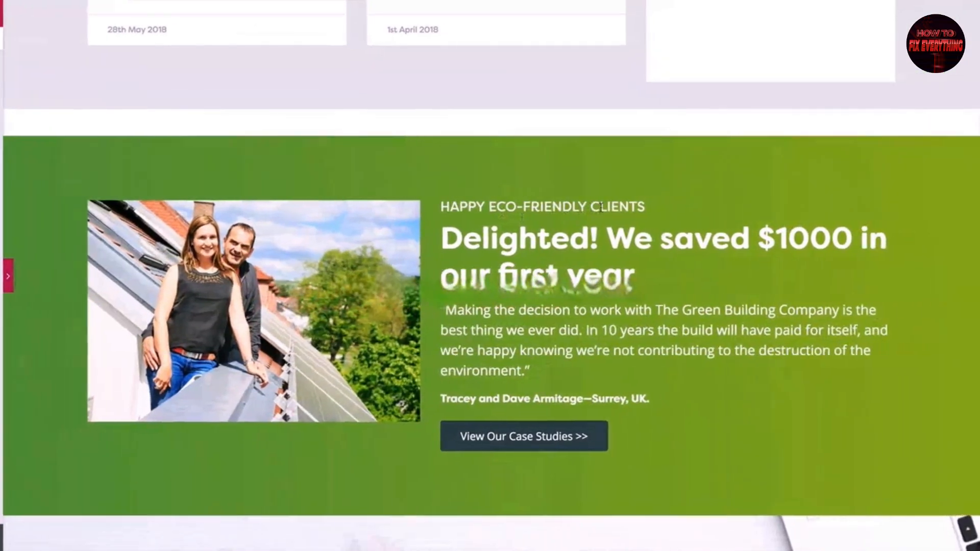
{"action": "scroll", "coordinate": [607, 305], "scroll_direction": "down", "scroll_amount": 5}
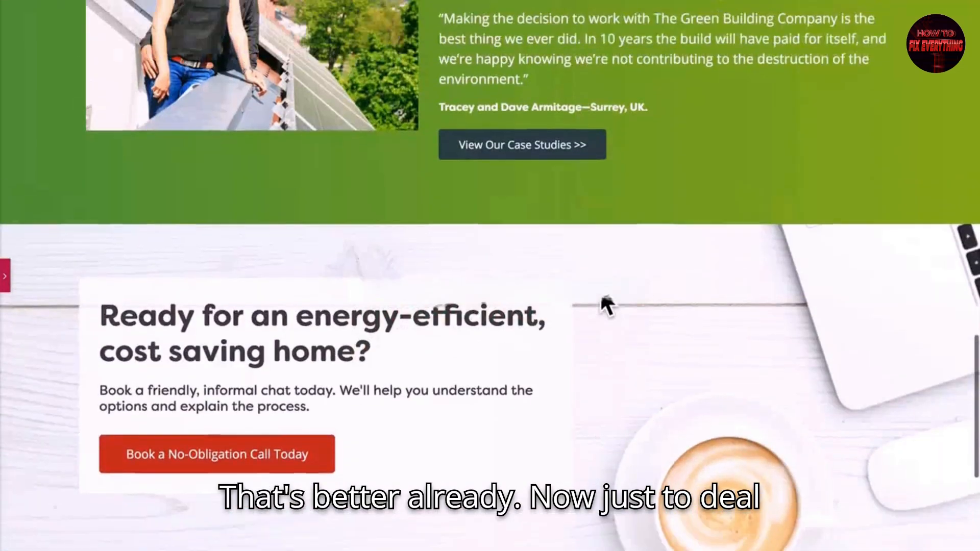
{"action": "scroll", "coordinate": [606, 305], "scroll_direction": "up", "scroll_amount": 5}
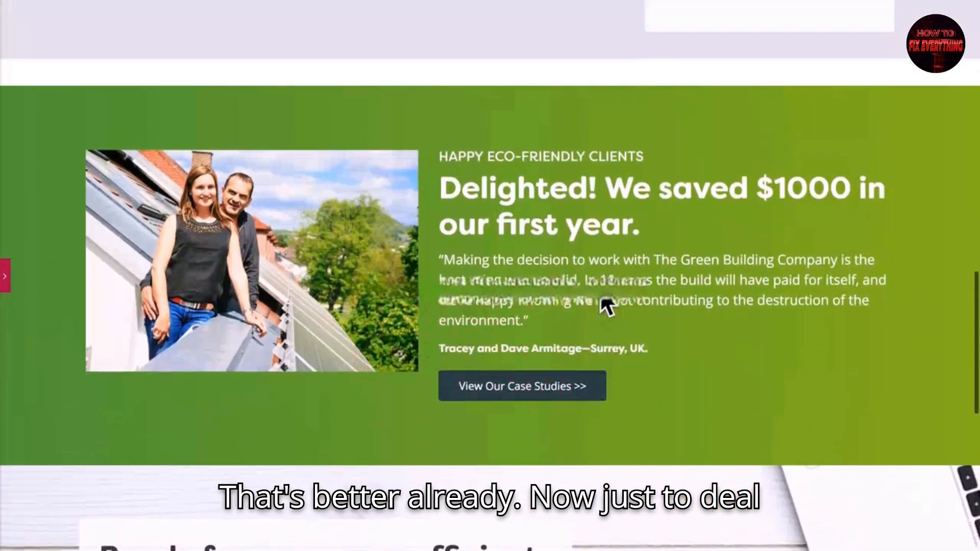
{"action": "scroll", "coordinate": [473, 88], "scroll_direction": "up", "scroll_amount": 2}
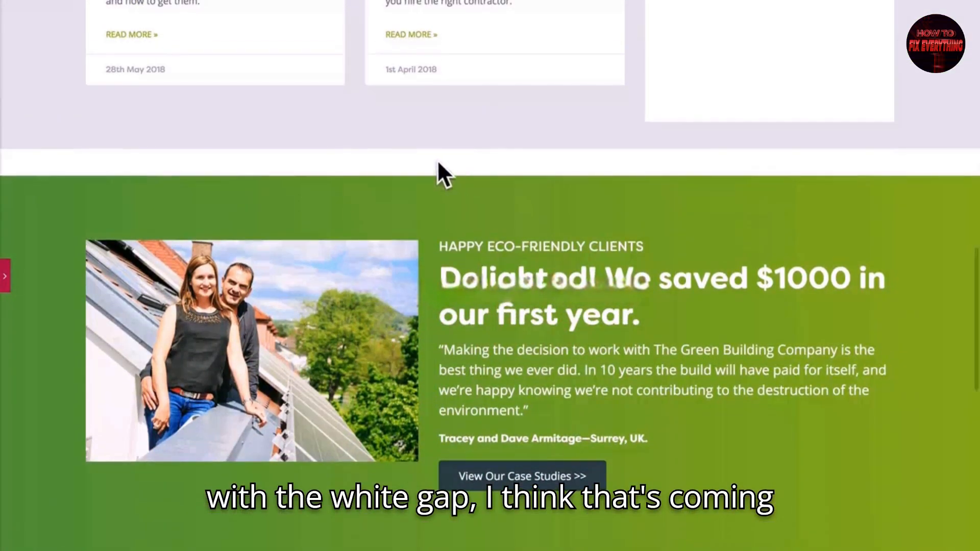
{"action": "scroll", "coordinate": [445, 160], "scroll_direction": "up", "scroll_amount": 2}
Set the posts section's bottom margin to 0 px
{"action": "scroll", "coordinate": [427, 215], "scroll_direction": "up", "scroll_amount": 12}
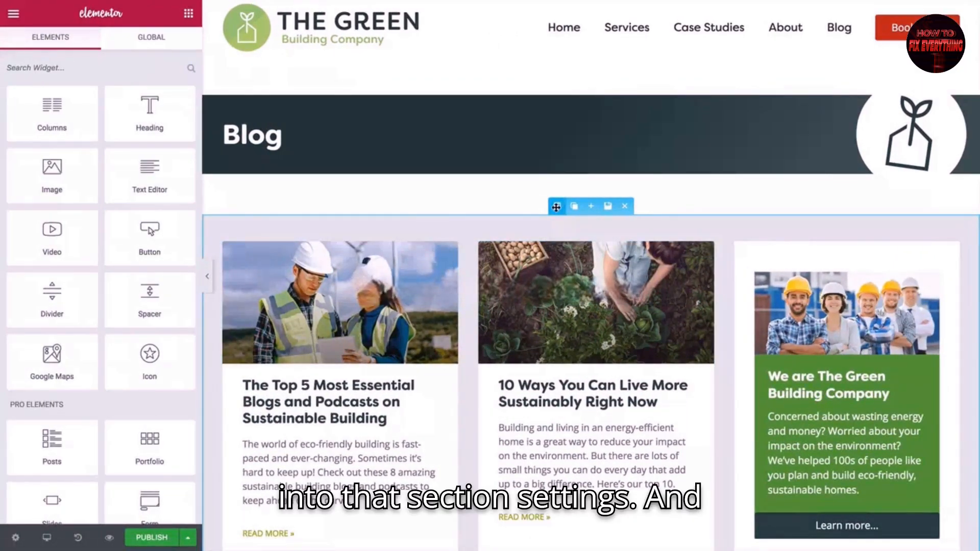
{"action": "left_click", "coordinate": [557, 207]}
{"action": "left_click", "coordinate": [168, 49]}
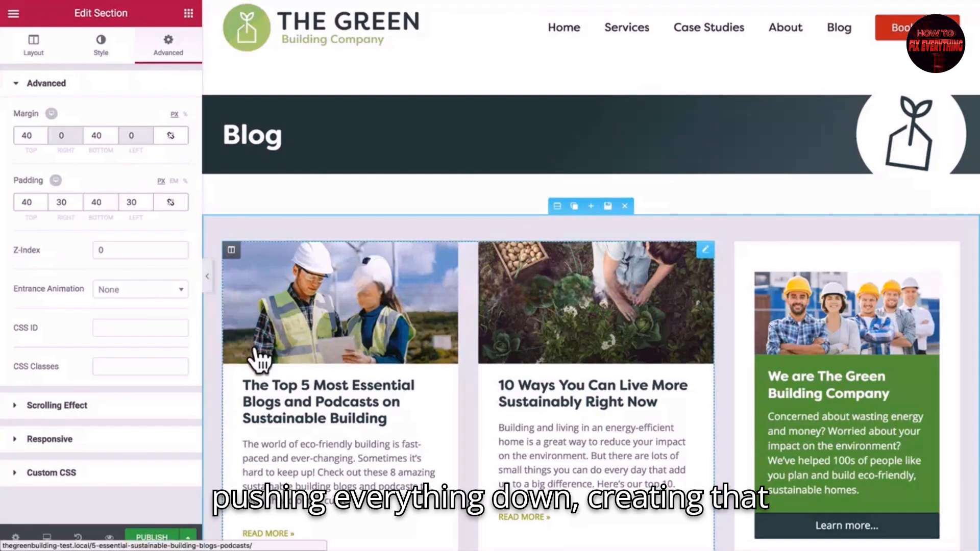
{"action": "scroll", "coordinate": [417, 409], "scroll_direction": "down", "scroll_amount": 12}
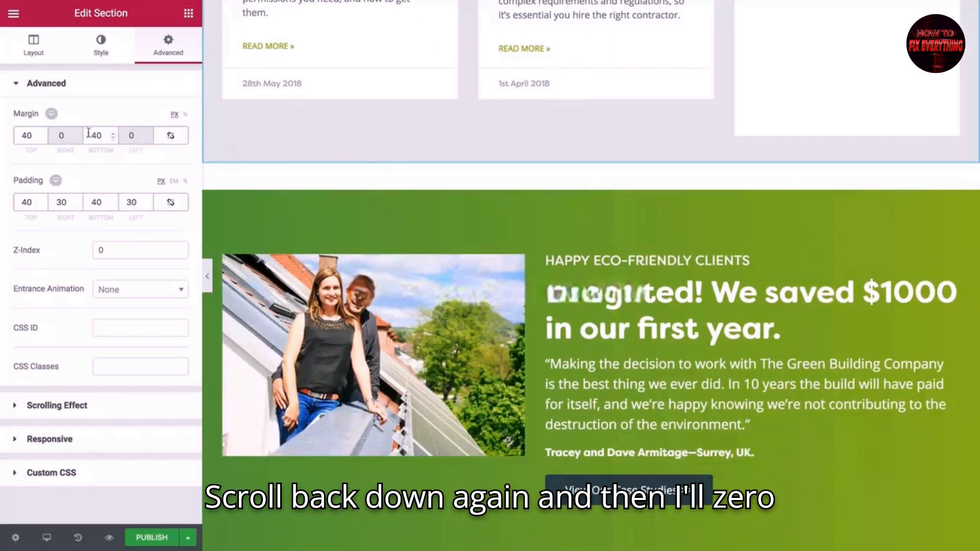
{"action": "key", "text": "Down"}
{"action": "key", "text": "Down"}
{"action": "key", "text": "Down"}
{"action": "key", "text": "Down"}
{"action": "key", "text": "Down"}
{"action": "key", "text": "Down"}
{"action": "key", "text": "Down"}
{"action": "key", "text": "Down"}
{"action": "key", "text": "Down"}
{"action": "key", "text": "Down"}
{"action": "key", "text": "Down"}
{"action": "key", "text": "Down"}
{"action": "key", "text": "Down"}
{"action": "key", "text": "Down"}
{"action": "key", "text": "Down"}
{"action": "key", "text": "Down"}
{"action": "key", "text": "Down"}
{"action": "key", "text": "Down"}
{"action": "key", "text": "Down"}
{"action": "key", "text": "Down"}
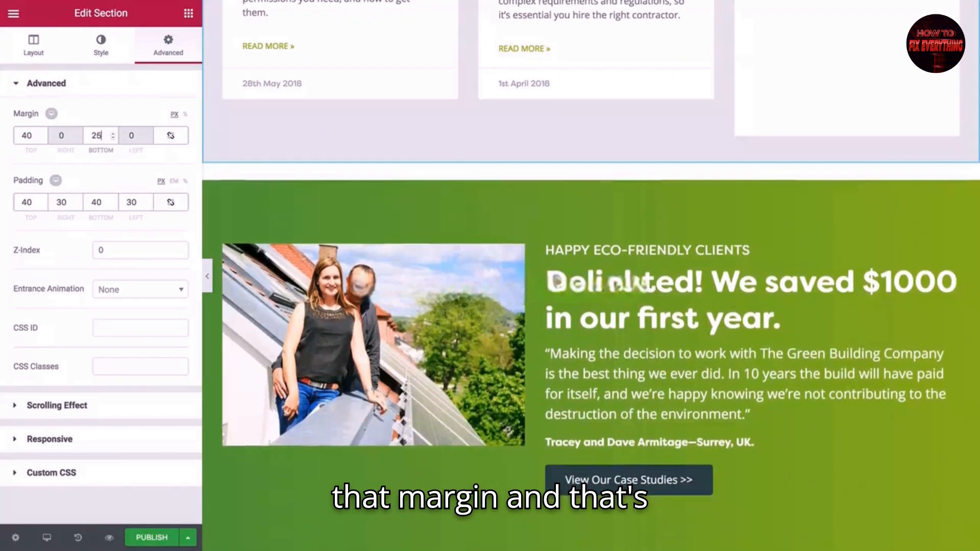
{"action": "key", "text": "Down"}
{"action": "key", "text": "Down"}
{"action": "key", "text": "Down"}
{"action": "key", "text": "Down"}
{"action": "key", "text": "Down"}
{"action": "key", "text": "Down"}
{"action": "key", "text": "Down"}
{"action": "key", "text": "Down"}
{"action": "key", "text": "Down"}
{"action": "key", "text": "Down"}
{"action": "key", "text": "Down"}
{"action": "key", "text": "Down"}
{"action": "key", "text": "Down"}
{"action": "key", "text": "Down"}
{"action": "key", "text": "Down"}
{"action": "key", "text": "Down"}
{"action": "key", "text": "Down"}
{"action": "key", "text": "Down"}
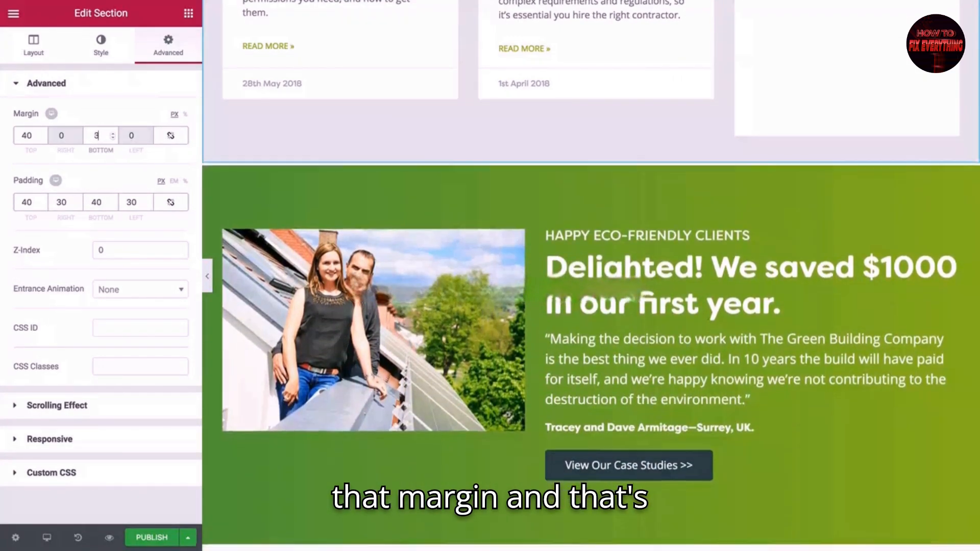
{"action": "key", "text": "Down"}
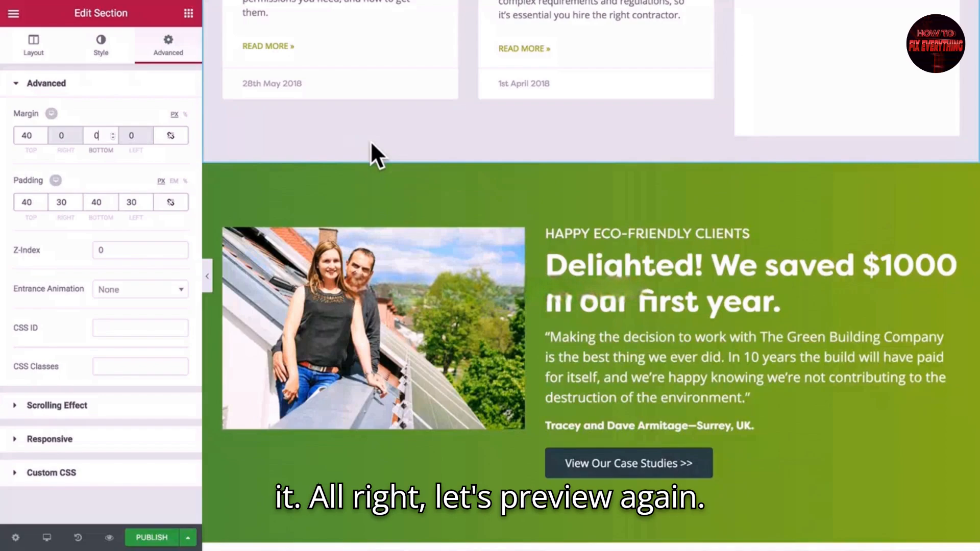
Preview the page down past the testimonial and back up to the header, and return to editing
{"action": "key", "text": "ctrl+p"}
{"action": "scroll", "coordinate": [520, 275], "scroll_direction": "down", "scroll_amount": 8}
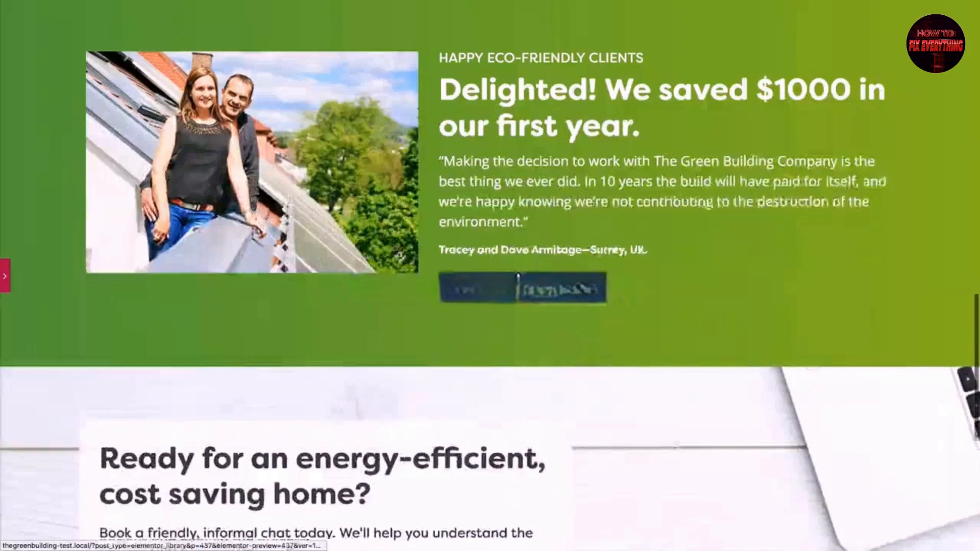
{"action": "scroll", "coordinate": [519, 279], "scroll_direction": "up", "scroll_amount": 9}
{"action": "scroll", "coordinate": [517, 277], "scroll_direction": "up", "scroll_amount": 15}
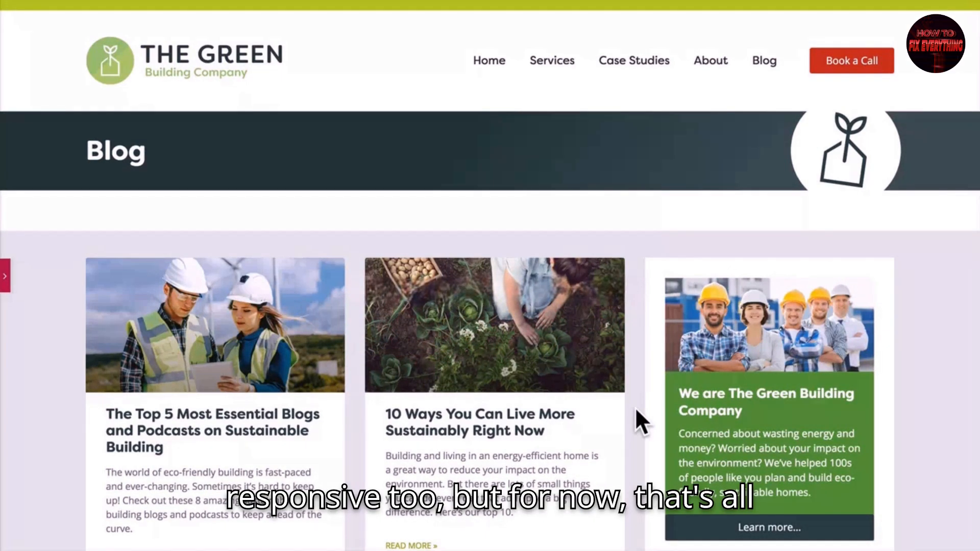
{"action": "key", "text": "ctrl+p"}
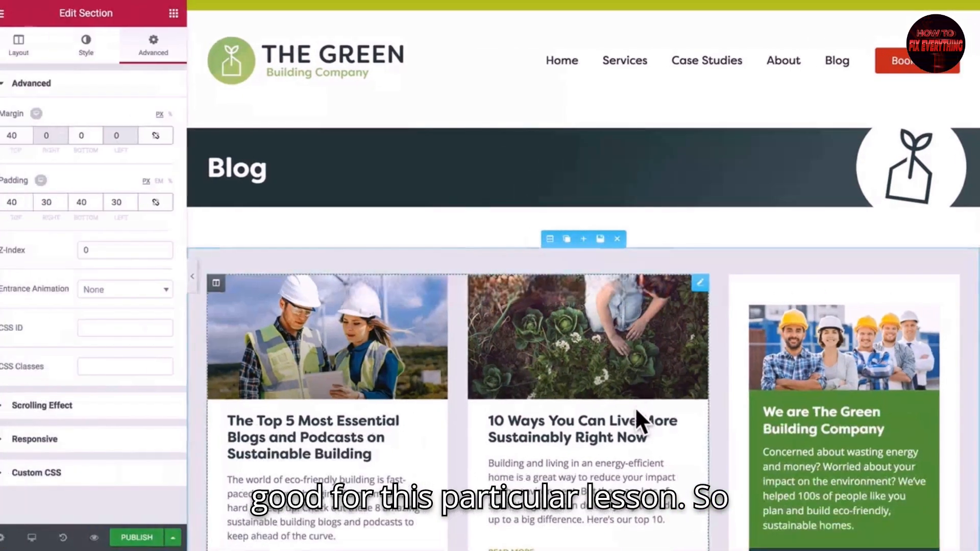
Publish the archive template with a display condition that includes All Archives, and load the live Blog page
{"action": "left_click", "coordinate": [99, 538]}
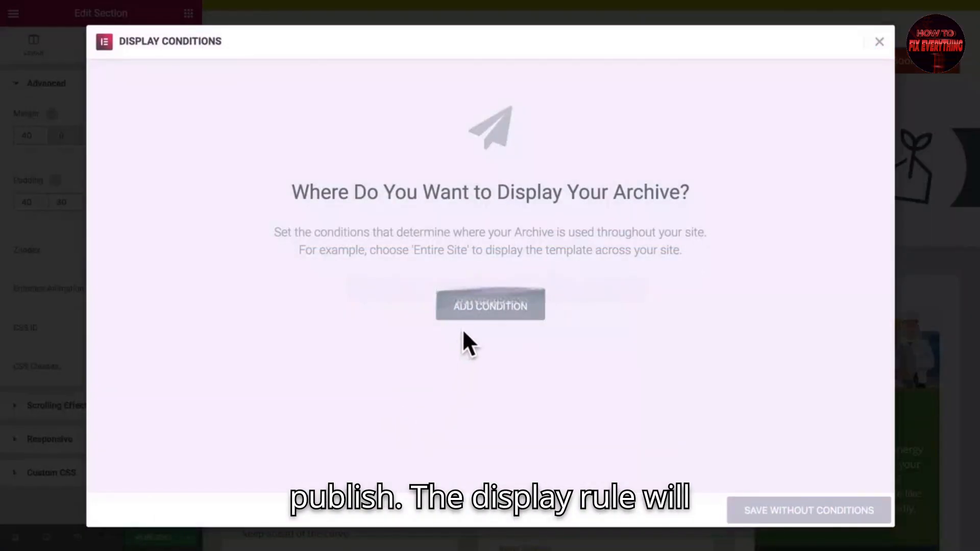
{"action": "left_click", "coordinate": [464, 305]}
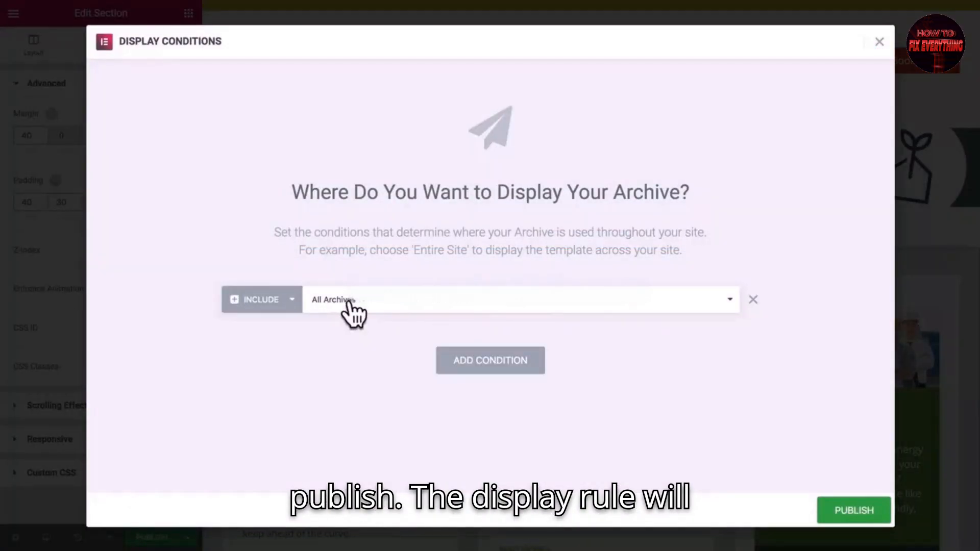
{"action": "left_click", "coordinate": [326, 300]}
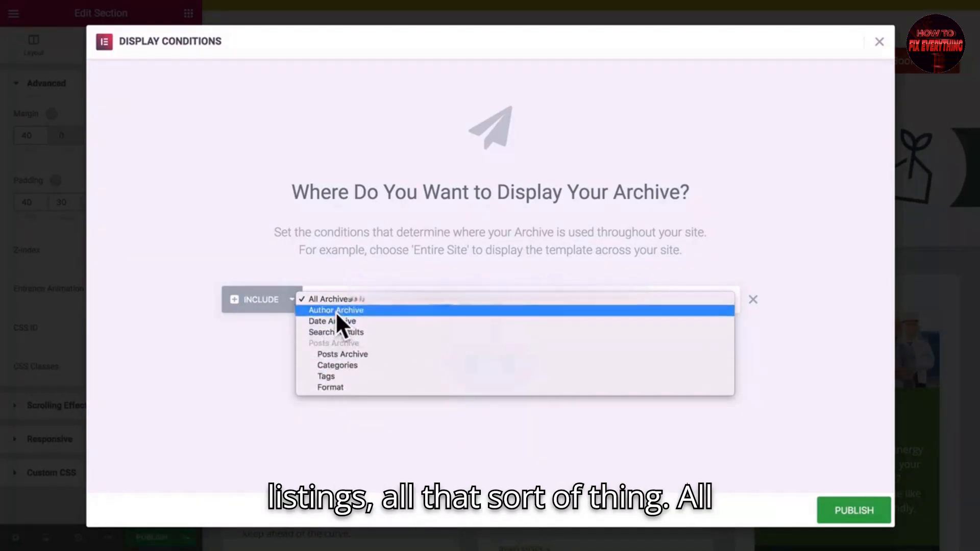
{"action": "left_click", "coordinate": [404, 409]}
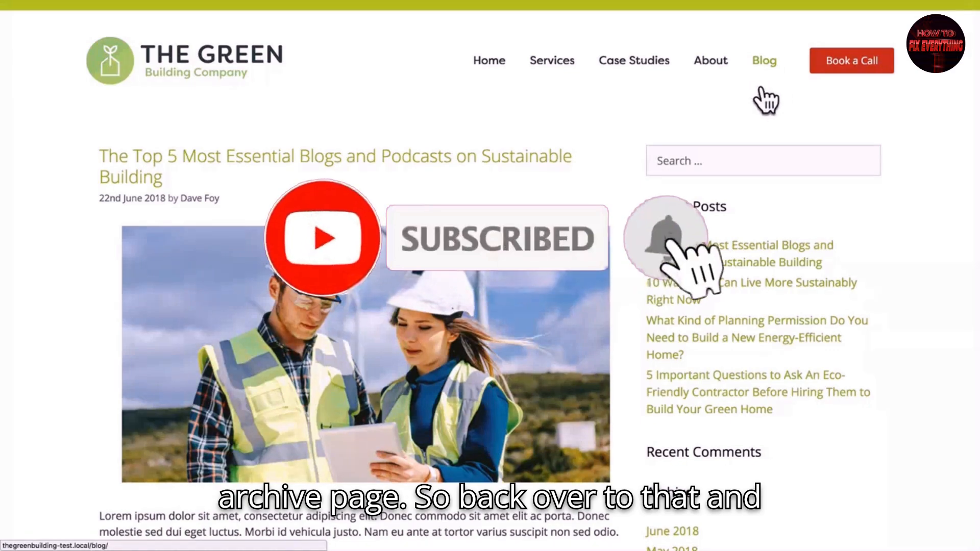
{"action": "key", "text": "F5"}
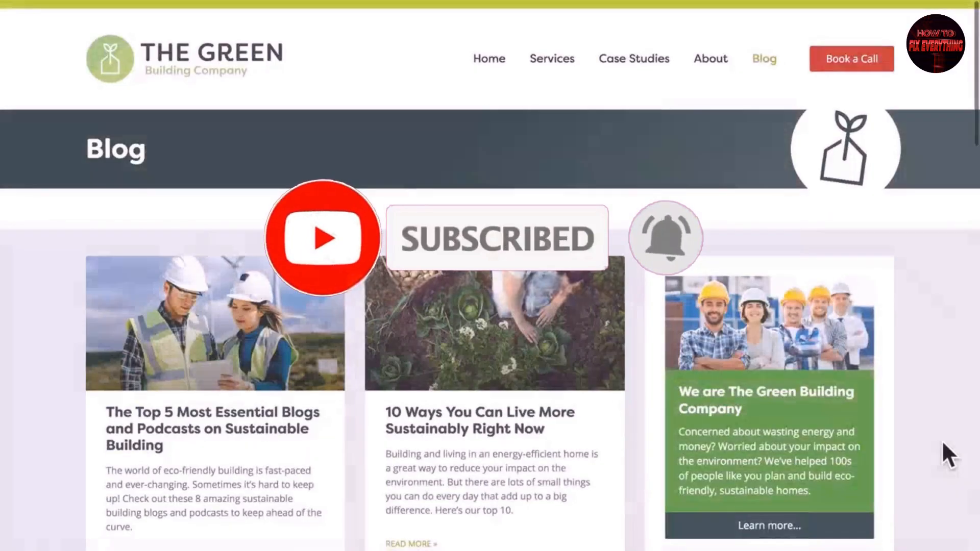